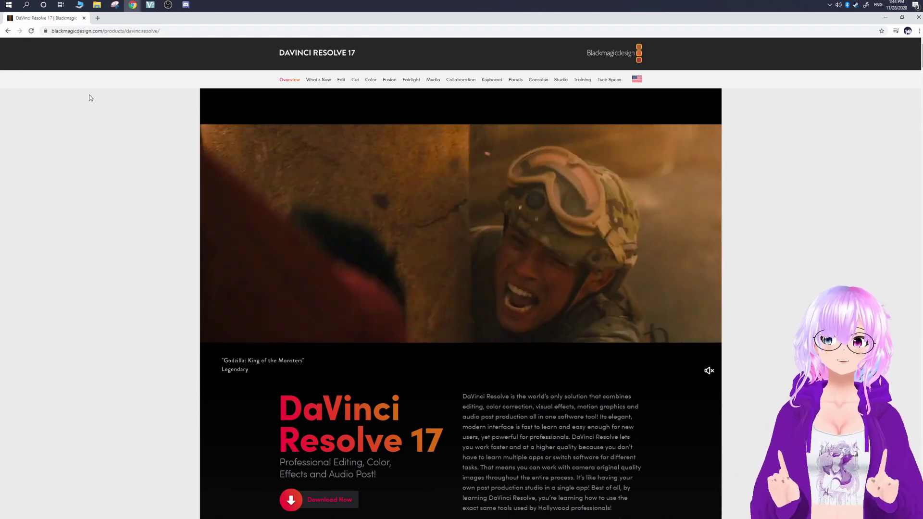
- Open the DaVinci Resolve 17 download from the product overview page
{"action": "scroll", "coordinate": [67, 190], "scroll_direction": "down", "scroll_amount": 5}
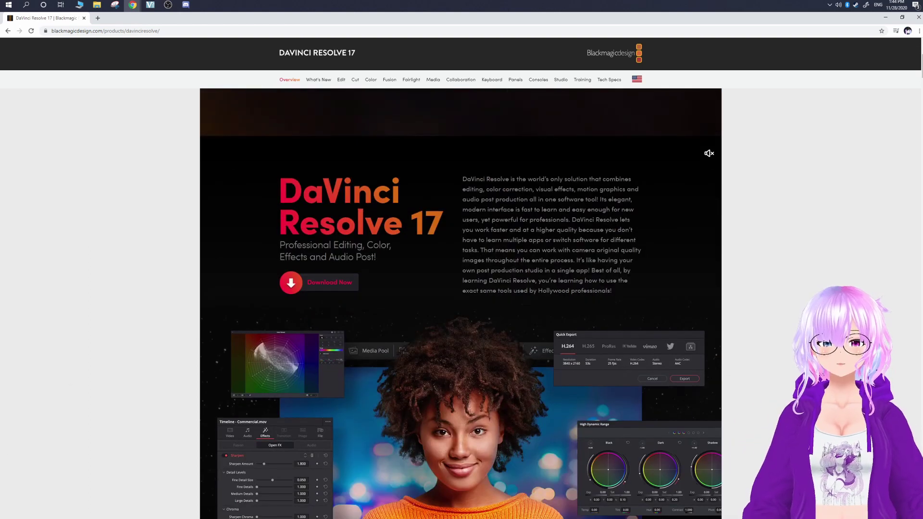
{"action": "left_click", "coordinate": [329, 282]}
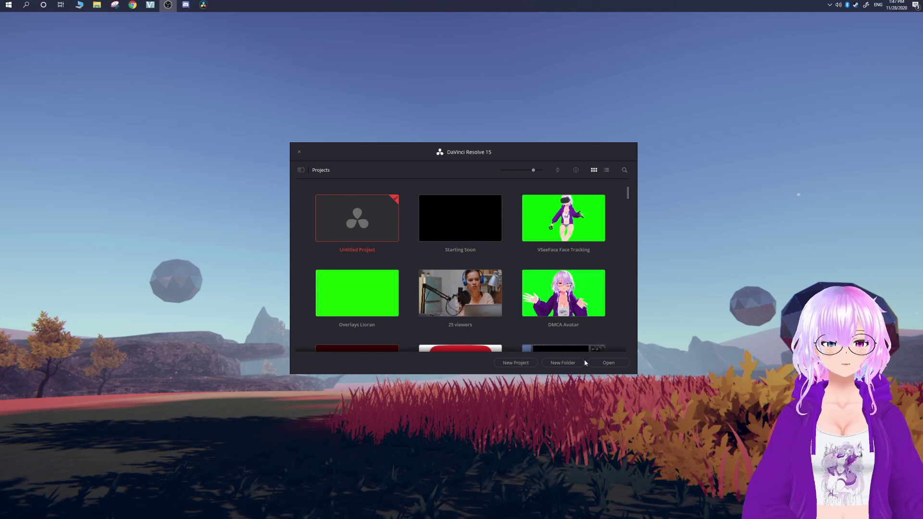
- Create a new project named "Green Screen Test" in DaVinci Resolve
{"action": "left_click", "coordinate": [507, 366]}
{"action": "left_click", "coordinate": [506, 367]}
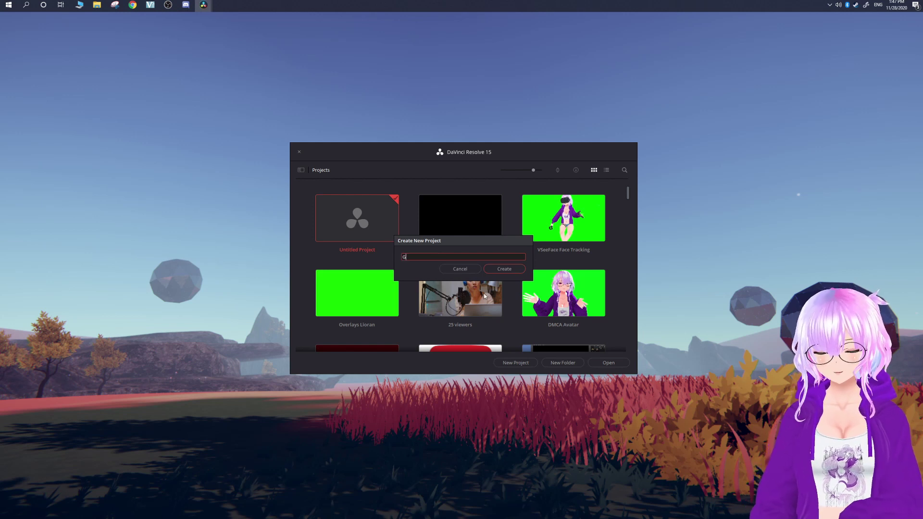
{"action": "type", "text": "Green Screen Tes"}
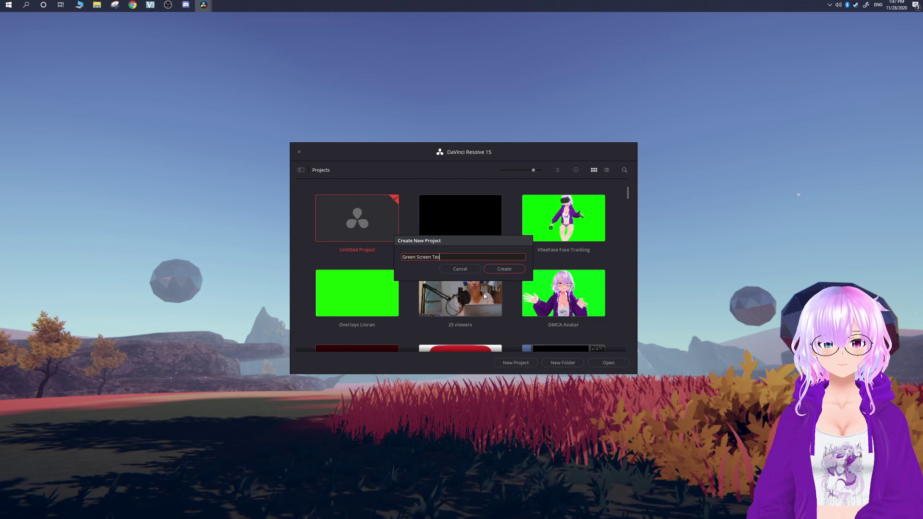
{"action": "key", "text": "Return"}
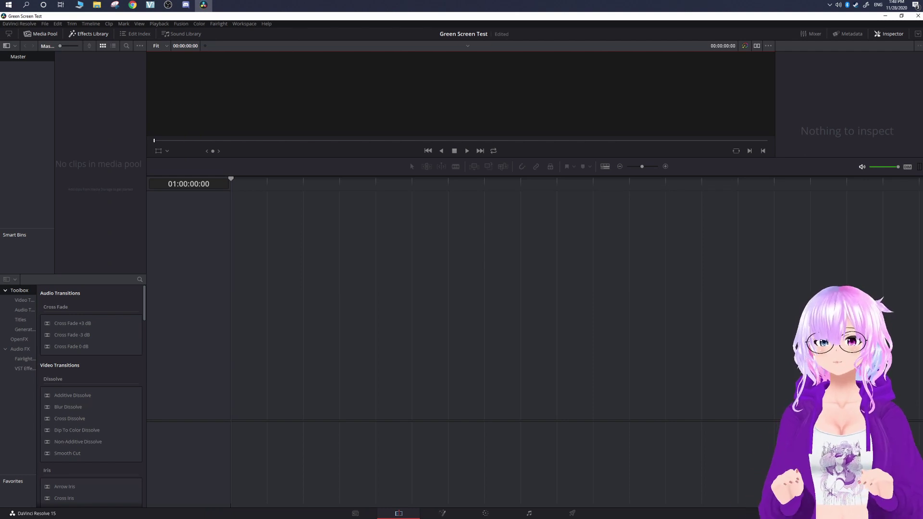
- Import the green-screen avatar clip, match the project frame rate to it, place it at the timeline start and scrub through it
{"action": "left_click_drag", "start_coordinate": [922, 115], "coordinate": [85, 106]}
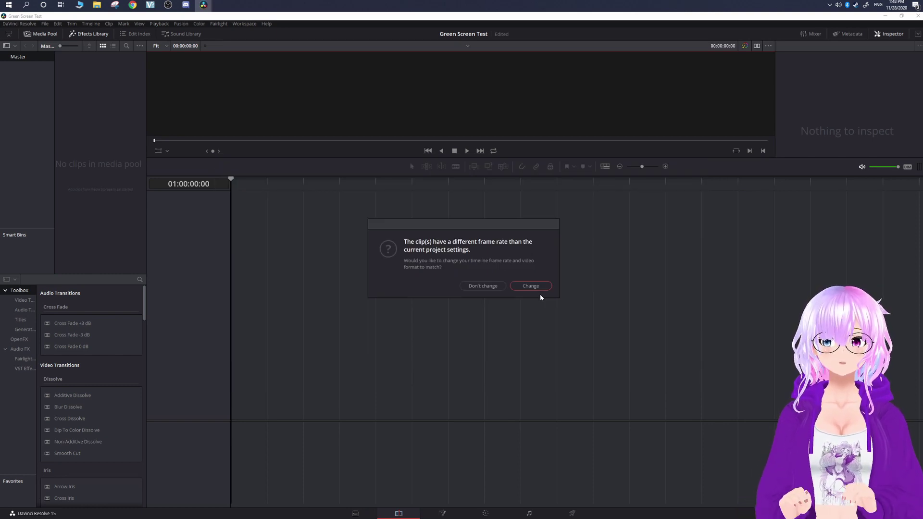
{"action": "left_click", "coordinate": [529, 286]}
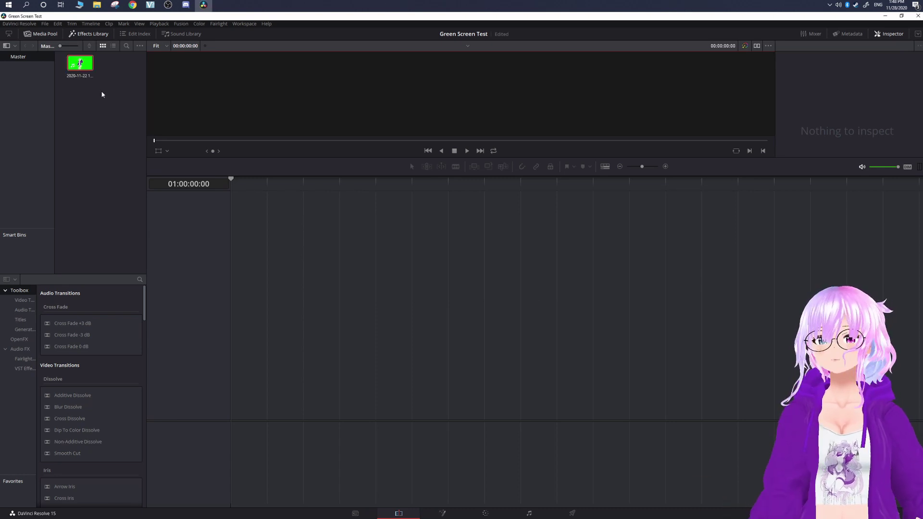
{"action": "left_click_drag", "start_coordinate": [80, 63], "coordinate": [234, 405]}
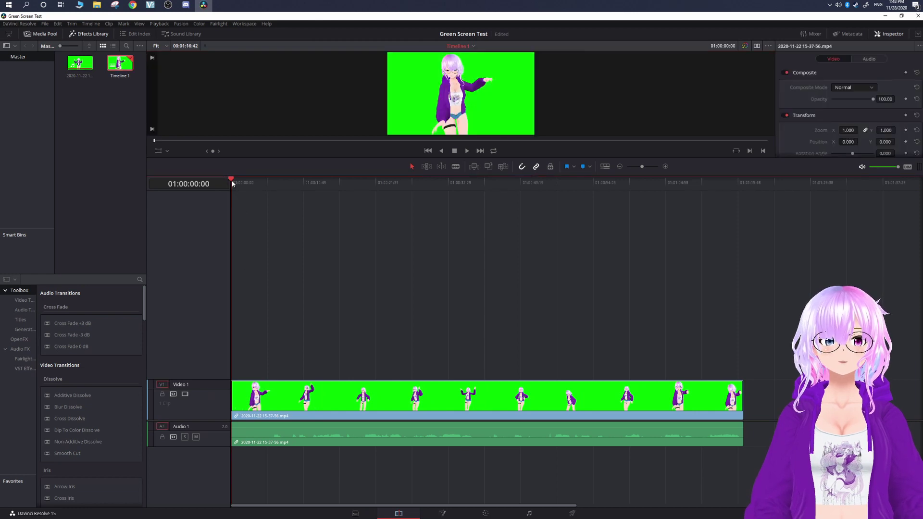
{"action": "left_click_drag", "start_coordinate": [246, 183], "coordinate": [550, 206]}
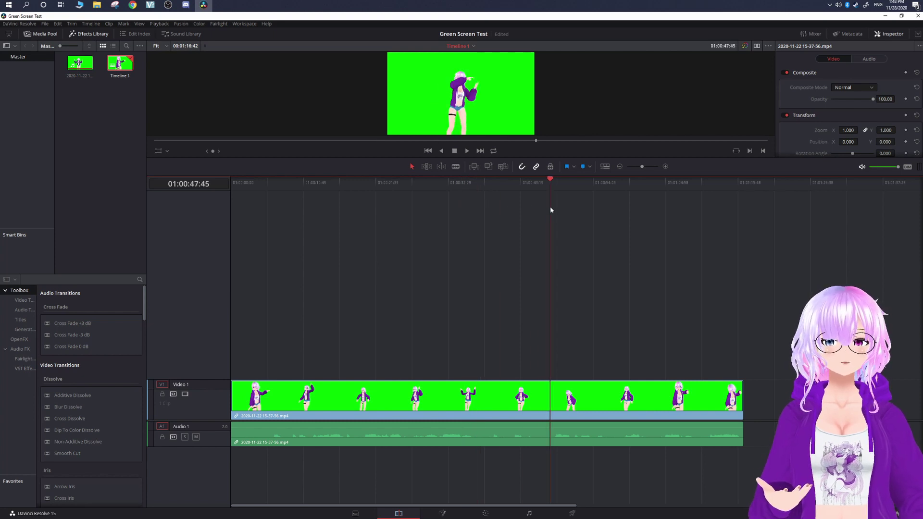
{"action": "left_click_drag", "start_coordinate": [551, 207], "coordinate": [578, 210]}
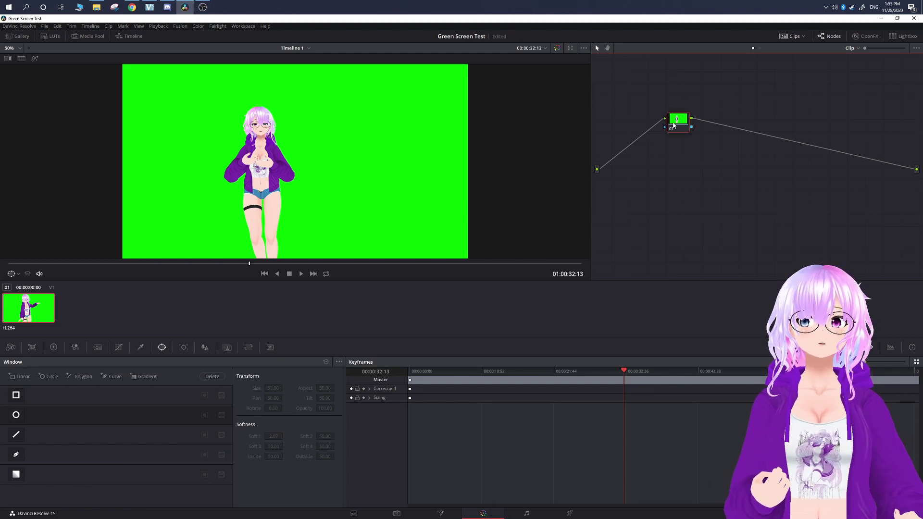
- Add an alpha output to the node graph and connect node 01's alpha output to it
{"action": "right_click", "coordinate": [722, 157]}
{"action": "left_click", "coordinate": [426, 223]}
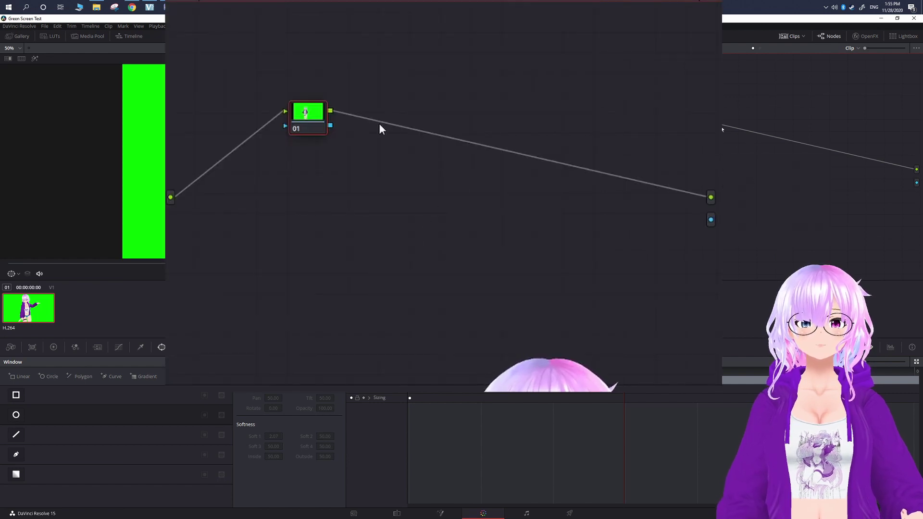
{"action": "left_click_drag", "start_coordinate": [328, 125], "coordinate": [332, 198]}
{"action": "left_click_drag", "start_coordinate": [321, 159], "coordinate": [711, 220]}
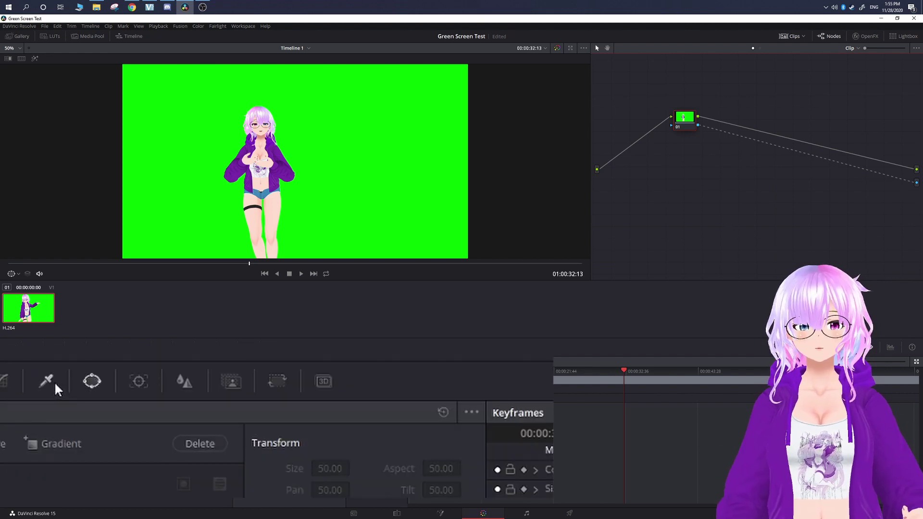
- Key out the green background with the 3D qualifier by sampling the green around the avatar and inverting the selection
{"action": "left_click", "coordinate": [54, 383]}
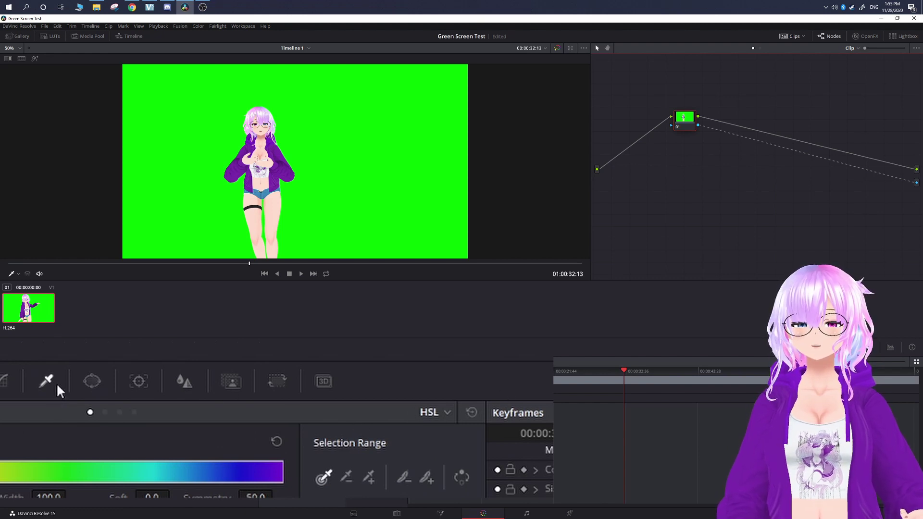
{"action": "left_click", "coordinate": [437, 412]}
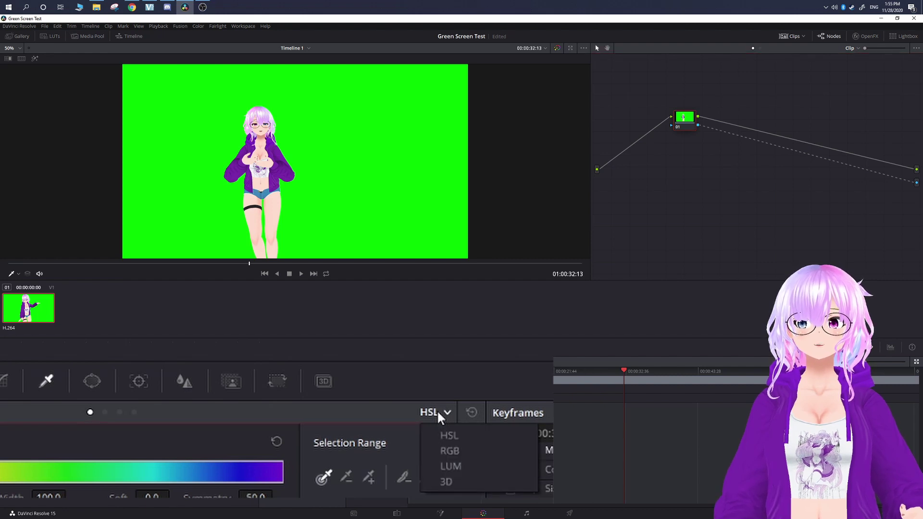
{"action": "left_click", "coordinate": [446, 480]}
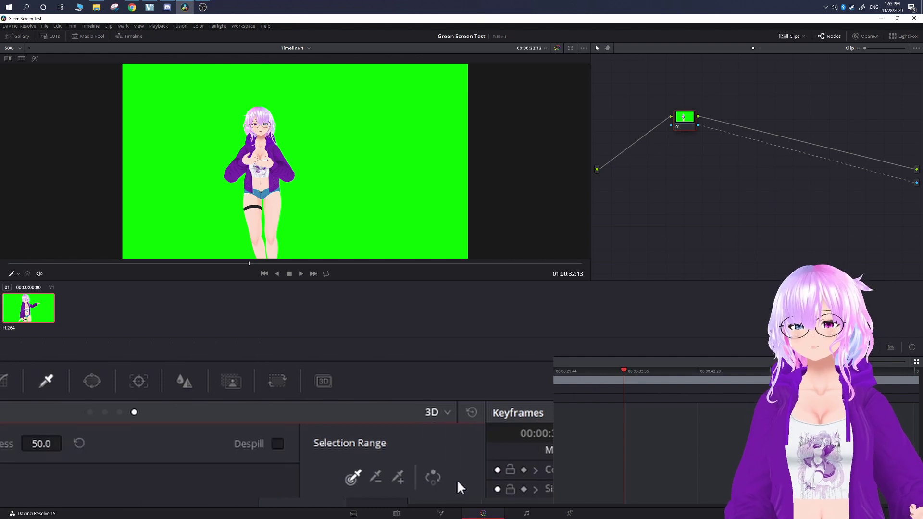
{"action": "mouse_move", "coordinate": [341, 230]}
{"action": "left_mouse_down"}
{"action": "mouse_move", "coordinate": [361, 158]}
{"action": "mouse_move", "coordinate": [359, 106]}
{"action": "mouse_move", "coordinate": [299, 74]}
{"action": "mouse_move", "coordinate": [189, 75]}
{"action": "mouse_move", "coordinate": [186, 187]}
{"action": "mouse_move", "coordinate": [164, 198]}
{"action": "mouse_move", "coordinate": [134, 136]}
{"action": "mouse_move", "coordinate": [157, 83]}
{"action": "mouse_move", "coordinate": [319, 86]}
{"action": "left_mouse_up"}
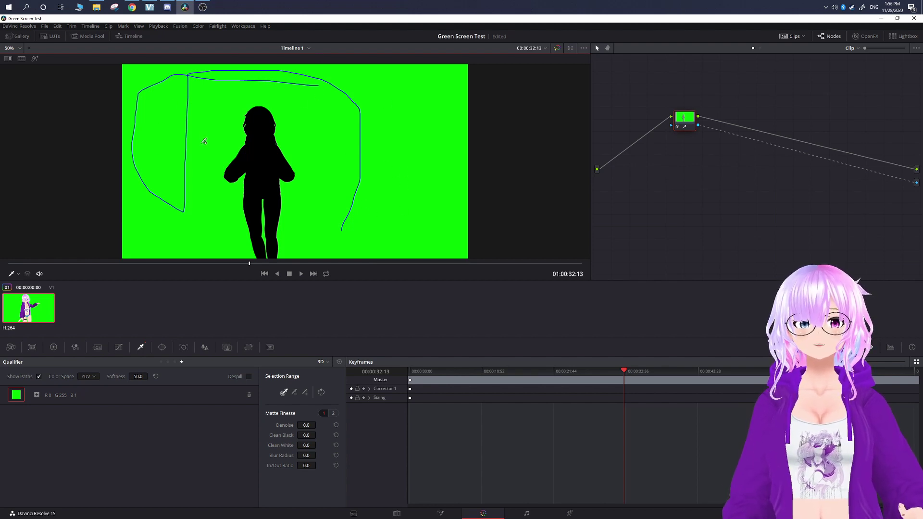
{"action": "left_click", "coordinate": [321, 397]}
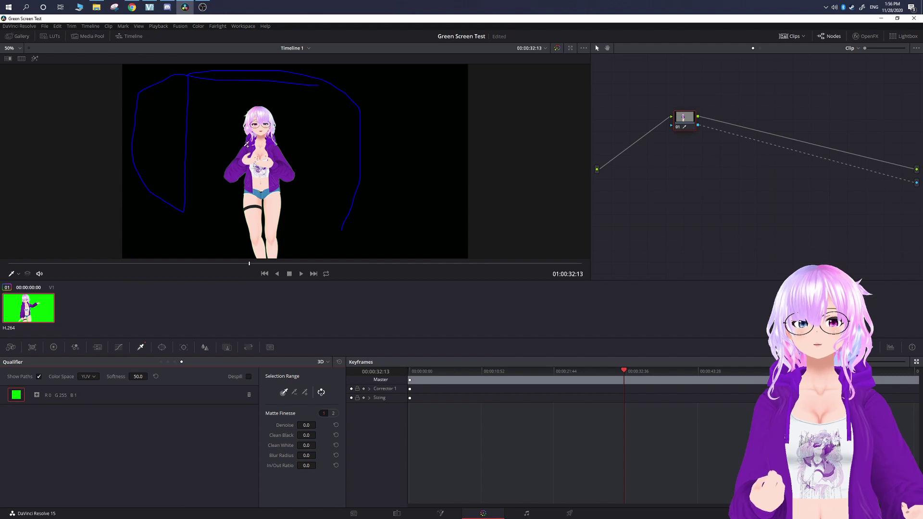
- Turn on Despill for the key, try a lower softness, and set the softness back to 50.0
{"action": "left_click", "coordinate": [249, 378]}
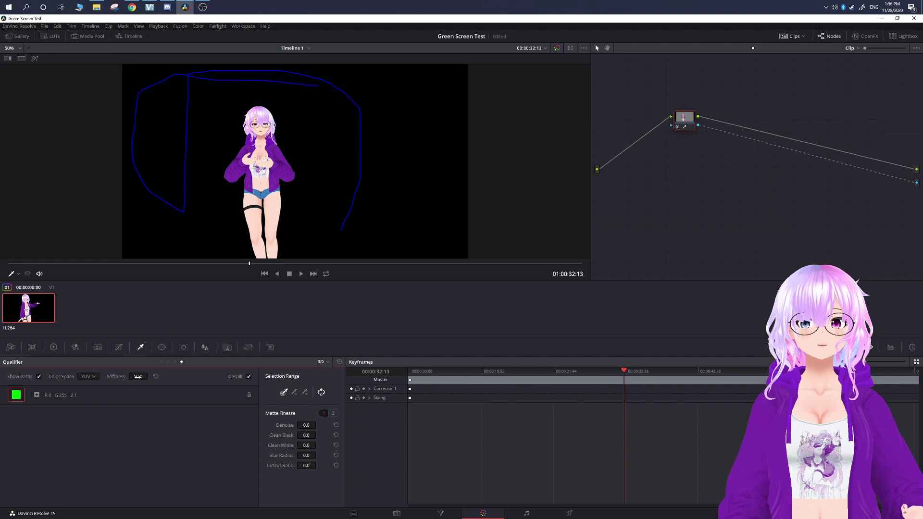
{"action": "left_click_drag", "start_coordinate": [138, 376], "coordinate": [145, 376]}
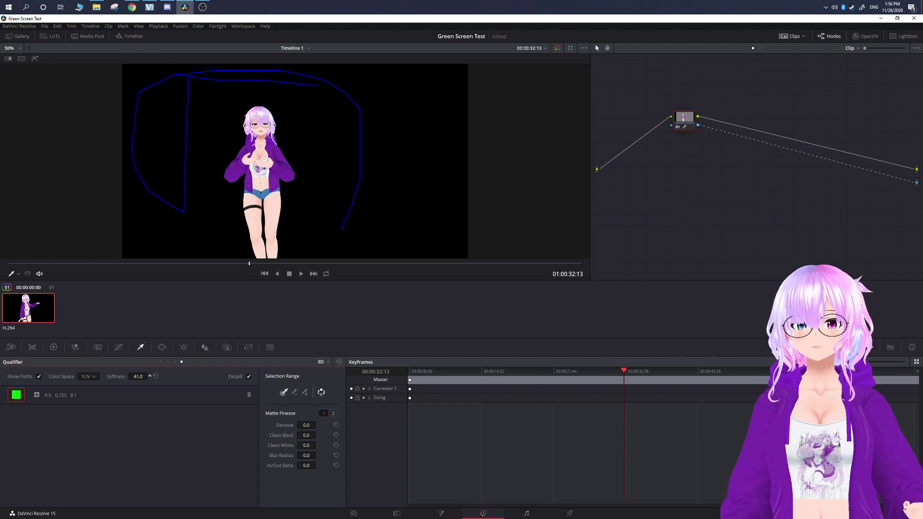
{"action": "left_click", "coordinate": [136, 378]}
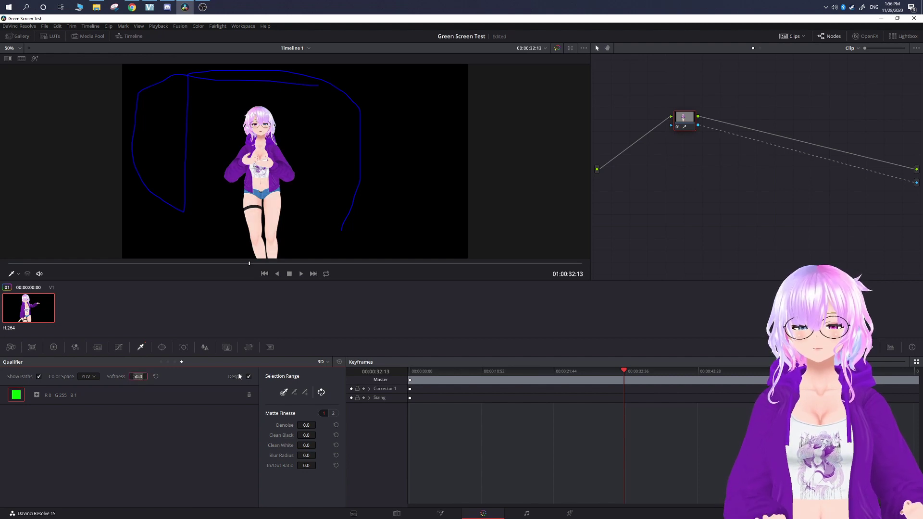
{"action": "key", "text": "Return"}
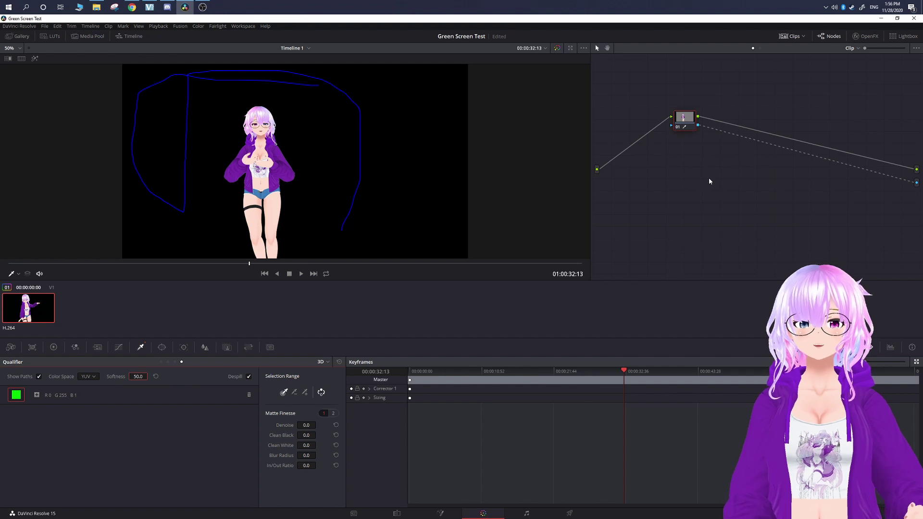
- Add a rectangular window to the keyed node and set its Soft 1, Soft 2, Soft 3 and Soft 4 values to 0
{"action": "left_click", "coordinate": [163, 351]}
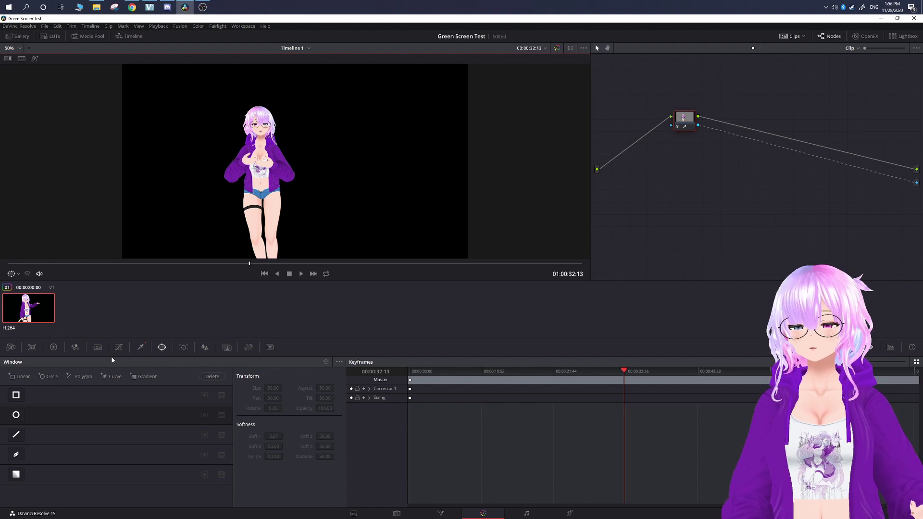
{"action": "left_click", "coordinate": [16, 395]}
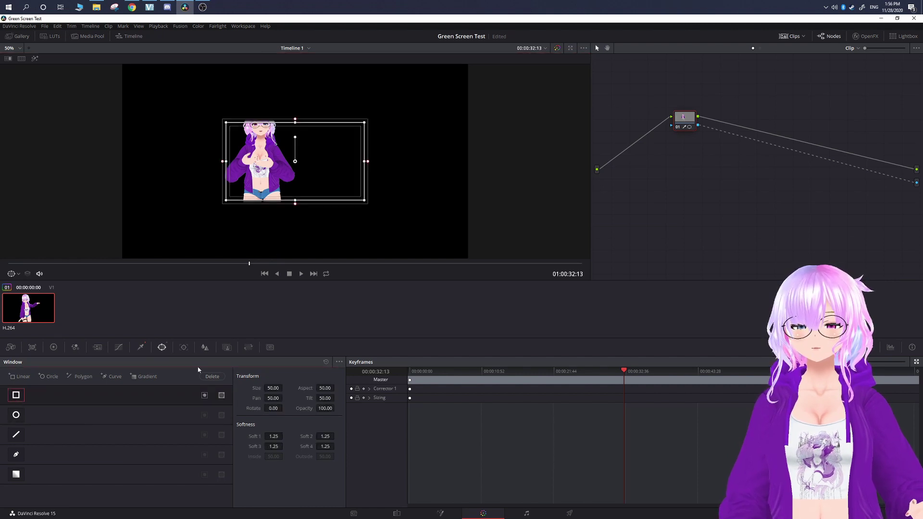
{"action": "left_click", "coordinate": [273, 436]}
{"action": "type", "text": "0"}
{"action": "key", "text": "Return"}
{"action": "left_click", "coordinate": [284, 446]}
{"action": "type", "text": "0"}
{"action": "key", "text": "Return"}
{"action": "left_click", "coordinate": [325, 436]}
{"action": "type", "text": "0"}
{"action": "key", "text": "Return"}
{"action": "left_click", "coordinate": [325, 446]}
{"action": "type", "text": "0"}
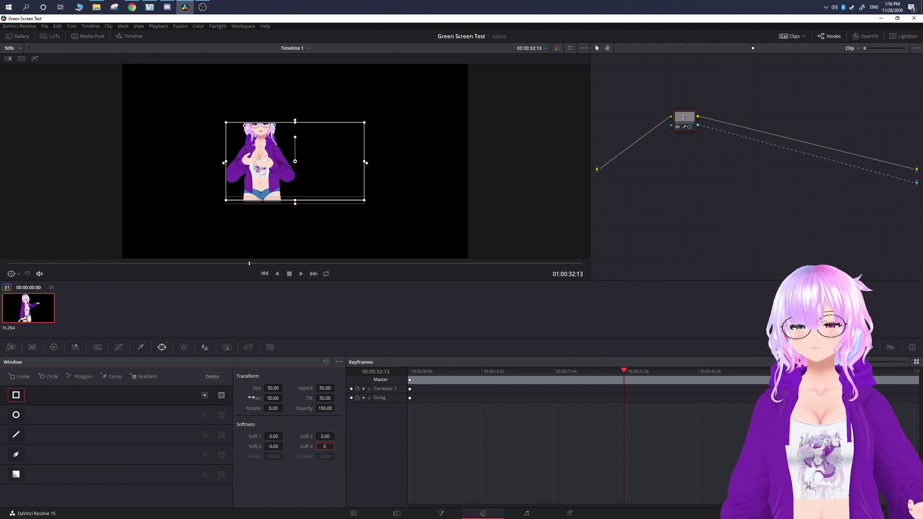
{"action": "key", "text": "Return"}
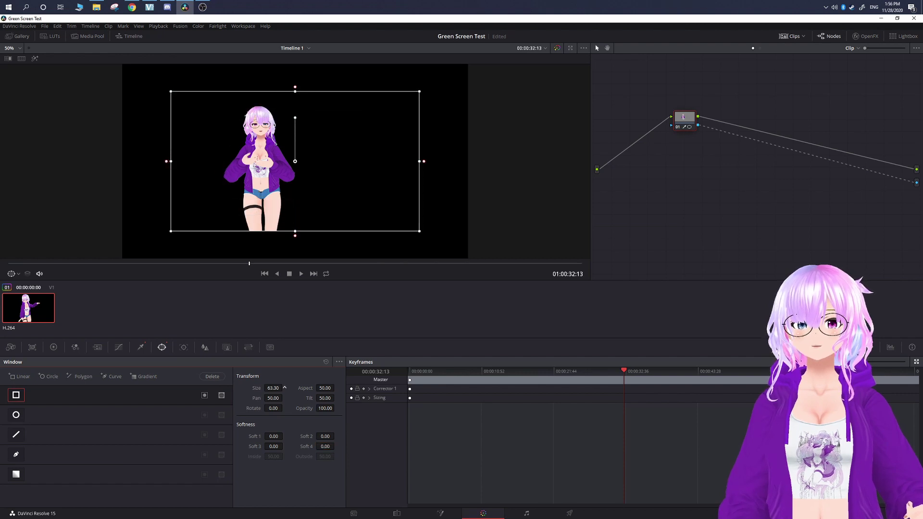
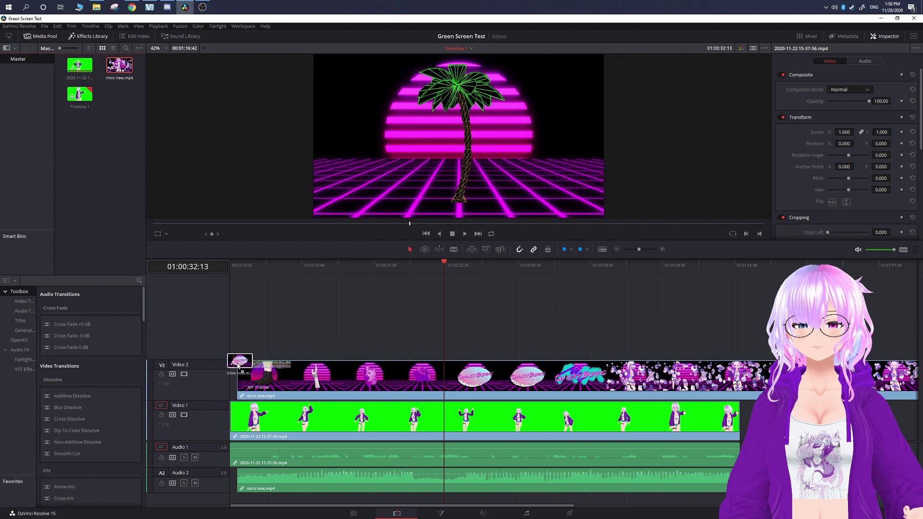
- Rearrange the timeline so intro new.mp4 sits on Video 1 with the green-screen clip above it on Video 2
{"action": "left_click", "coordinate": [373, 424]}
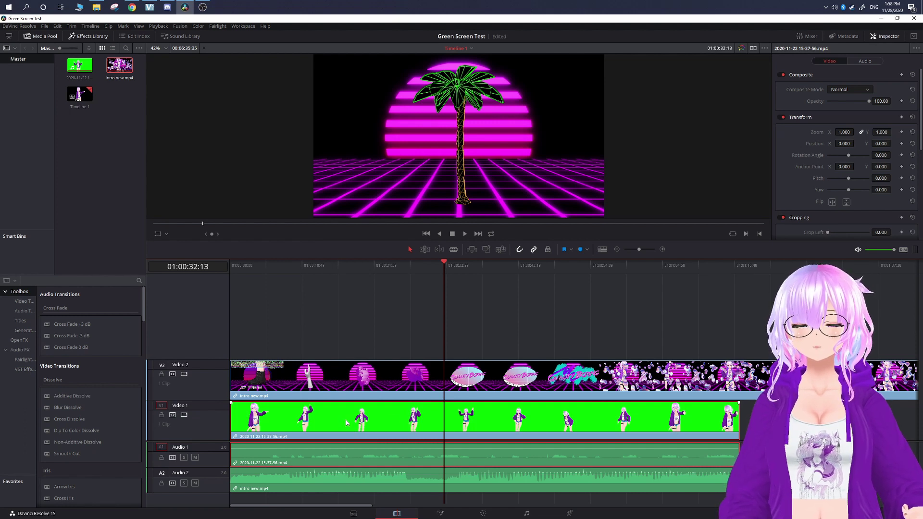
{"action": "left_click_drag", "start_coordinate": [348, 425], "coordinate": [341, 336]}
{"action": "left_click_drag", "start_coordinate": [340, 378], "coordinate": [338, 421]}
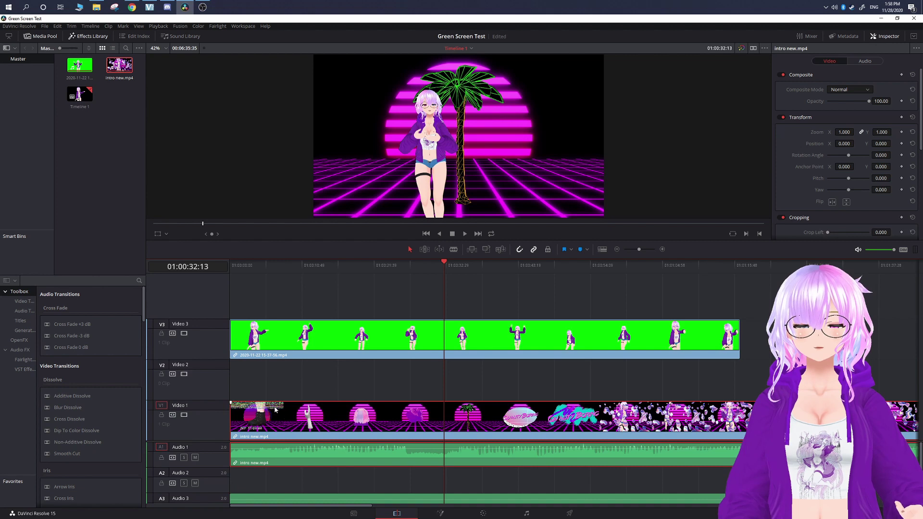
{"action": "left_click_drag", "start_coordinate": [325, 341], "coordinate": [325, 382]}
- Play back the composite from the start of the timeline to check the avatar over the background, then stop playback
{"action": "left_click", "coordinate": [369, 265]}
{"action": "key", "text": "Home"}
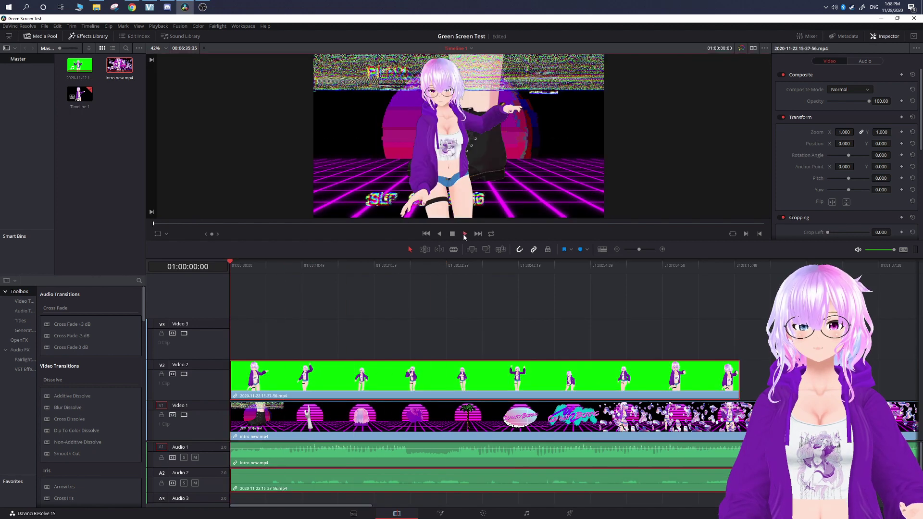
{"action": "left_click", "coordinate": [464, 234]}
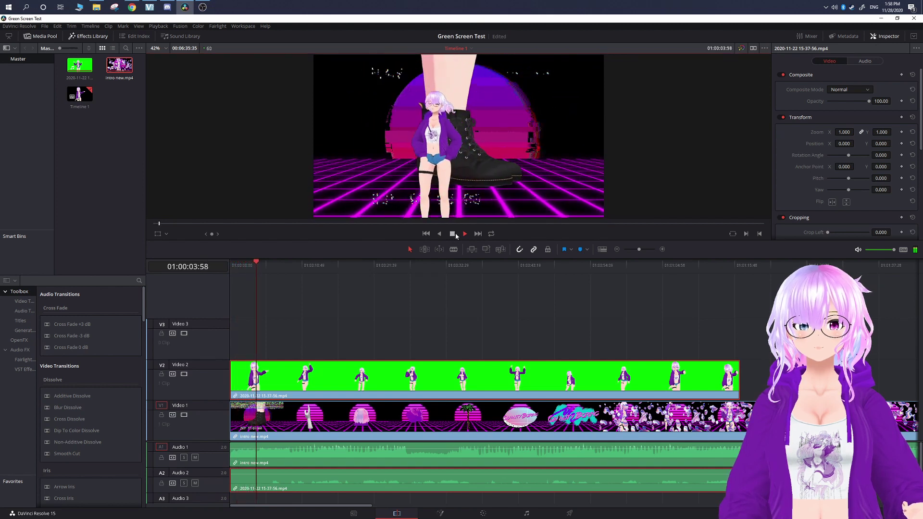
{"action": "left_click", "coordinate": [455, 234]}
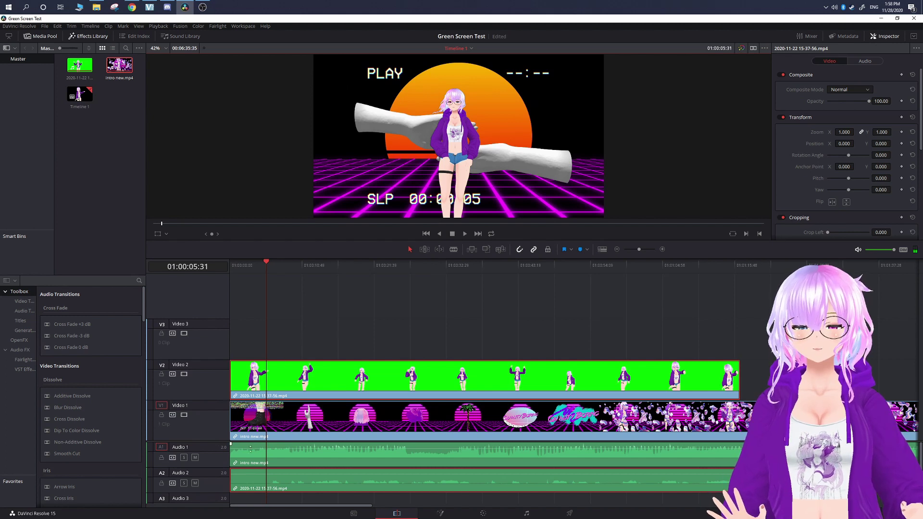
- Mute the Audio 1 track, unlink the intro new.mp4 video from its audio, and select its audio clip
{"action": "left_click", "coordinate": [195, 457]}
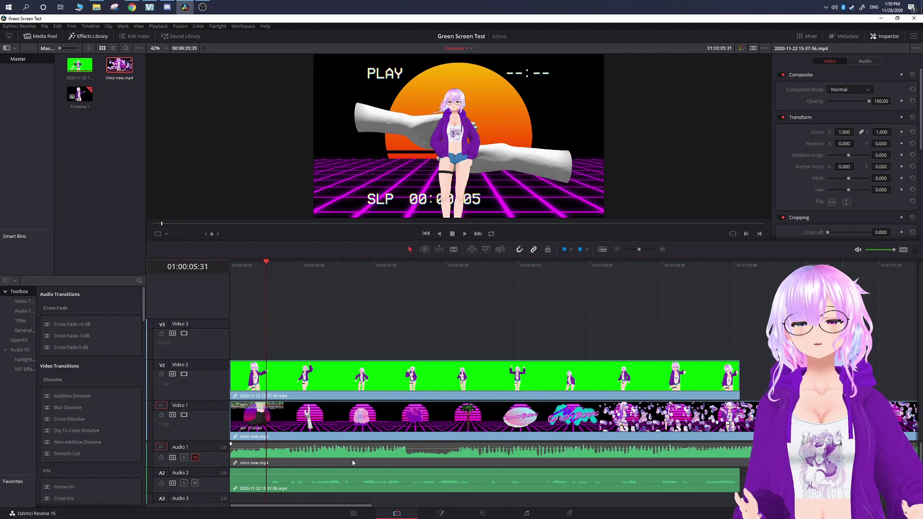
{"action": "left_click", "coordinate": [362, 425]}
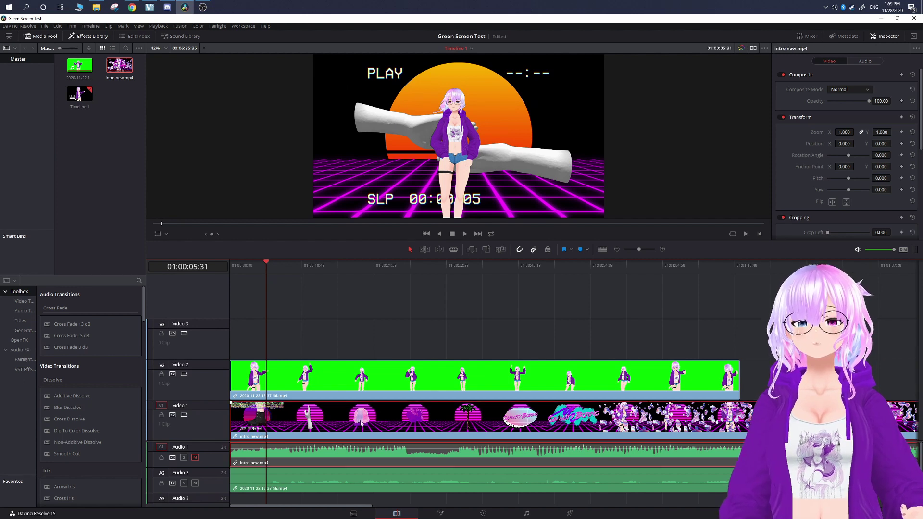
{"action": "right_click", "coordinate": [361, 422]}
{"action": "left_click", "coordinate": [377, 416]}
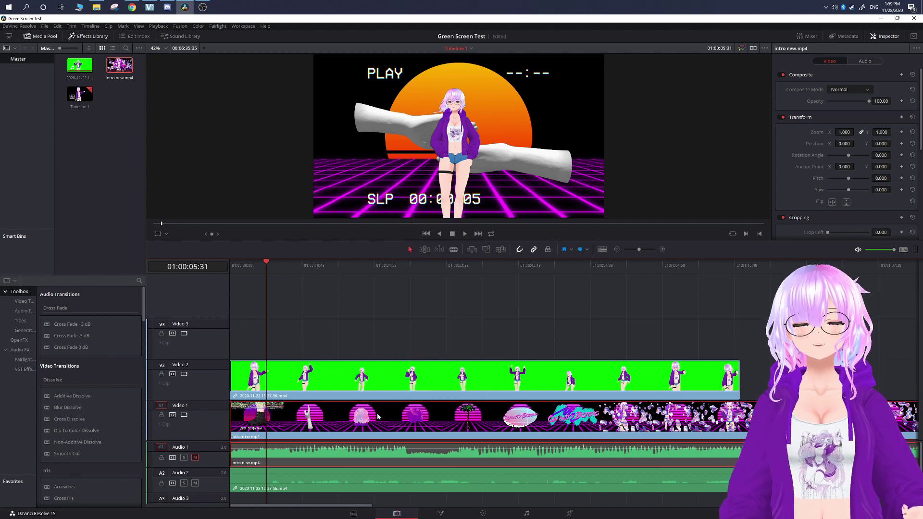
{"action": "left_click", "coordinate": [379, 455]}
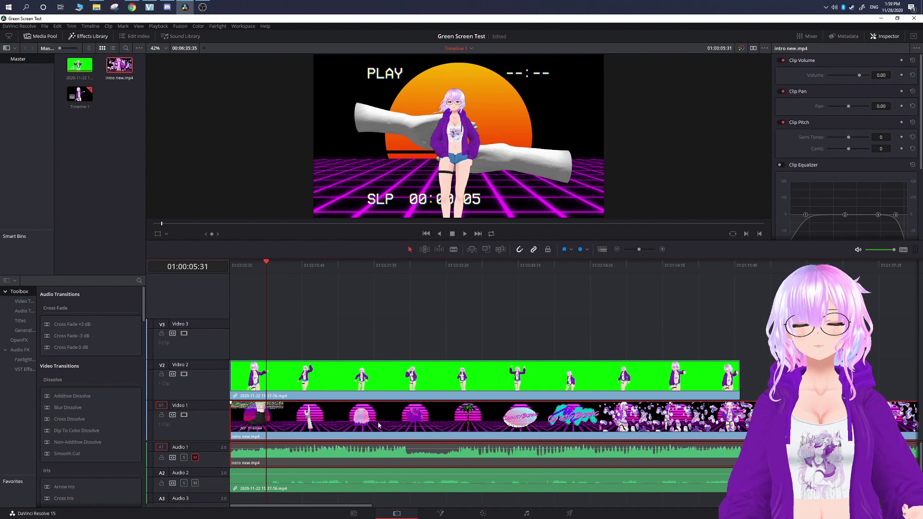
- Delete the unlinked intro new.mp4 audio clip from the Audio 1 track
{"action": "left_click", "coordinate": [628, 370]}
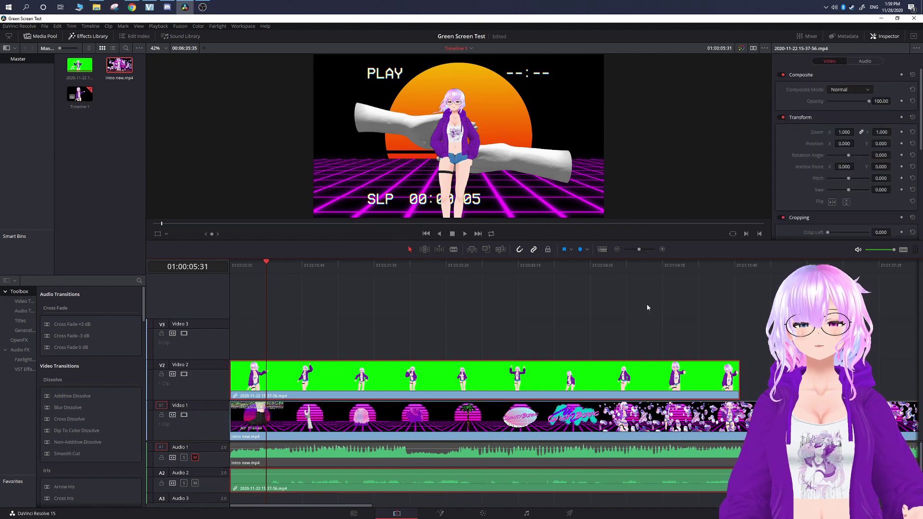
{"action": "left_click", "coordinate": [644, 457]}
{"action": "right_click", "coordinate": [617, 456]}
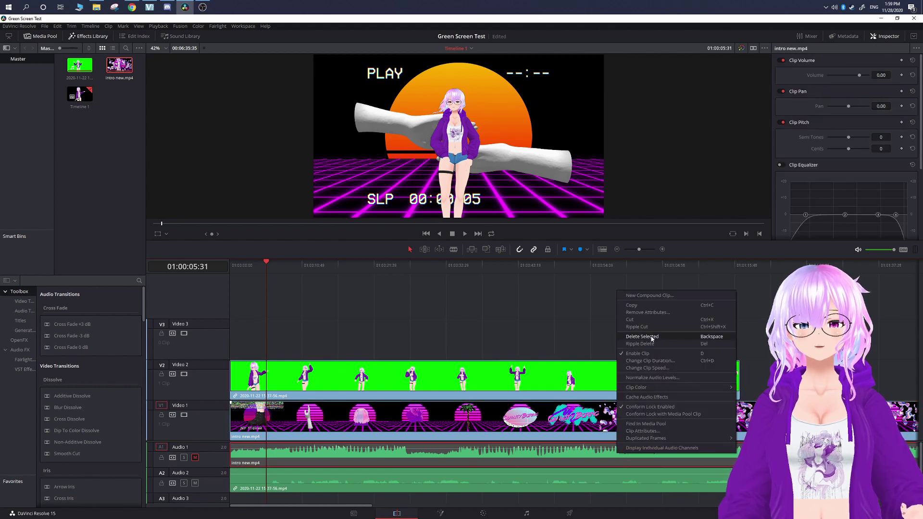
{"action": "left_click", "coordinate": [646, 339]}
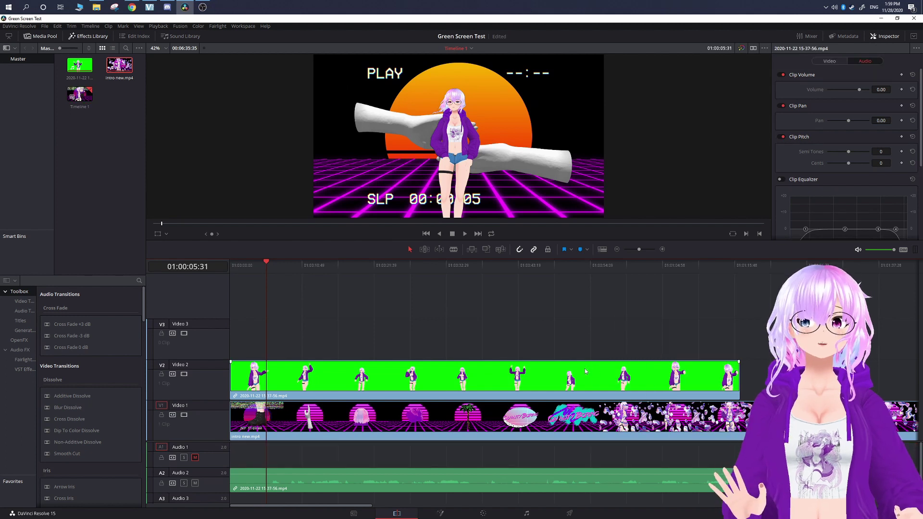
- Play the composite from the start of the timeline to check the avatar with the intro audio removed, and stop playback
{"action": "key", "text": "Home"}
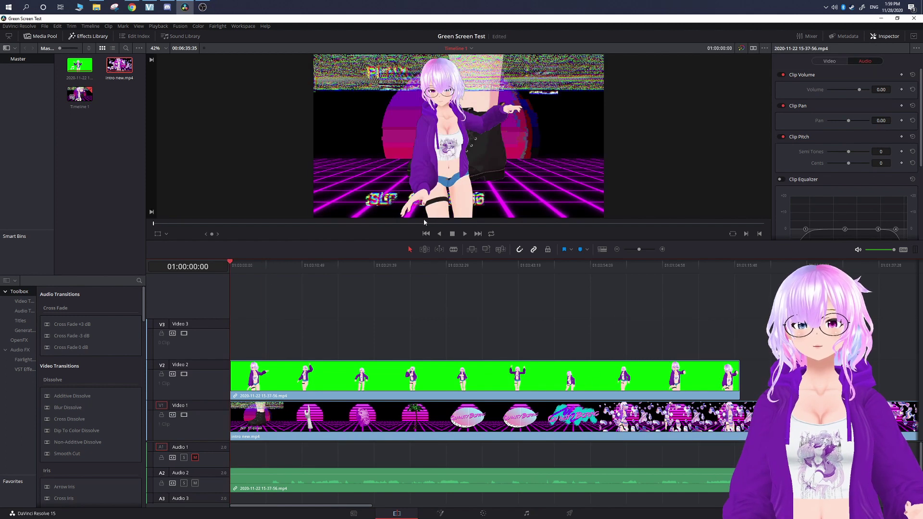
{"action": "left_click", "coordinate": [462, 234]}
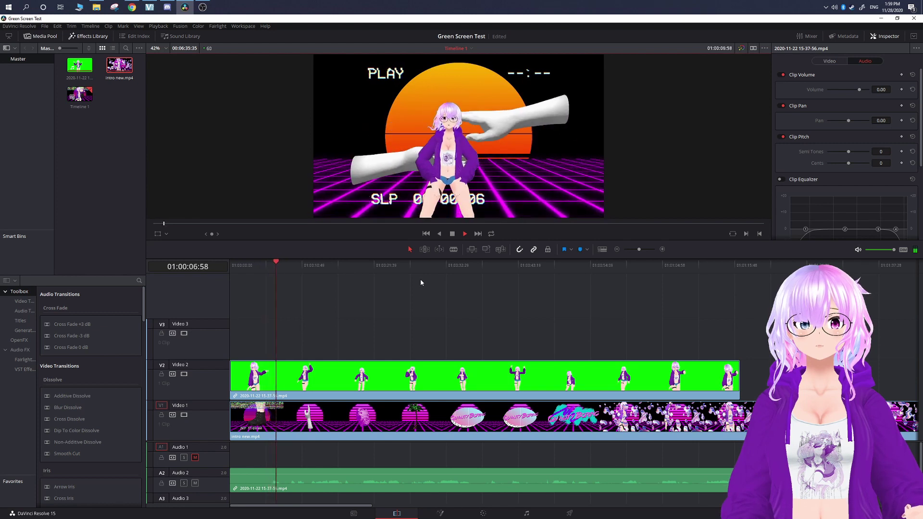
{"action": "left_click", "coordinate": [452, 234]}
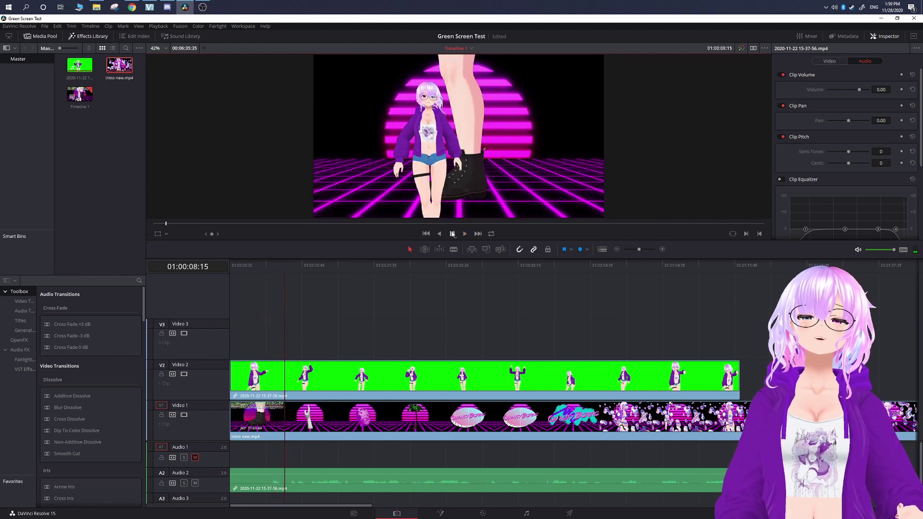
- Select the green-screen clip on Video 2 and add keyframes for all Transform properties at the start of the timeline
{"action": "left_click", "coordinate": [480, 380]}
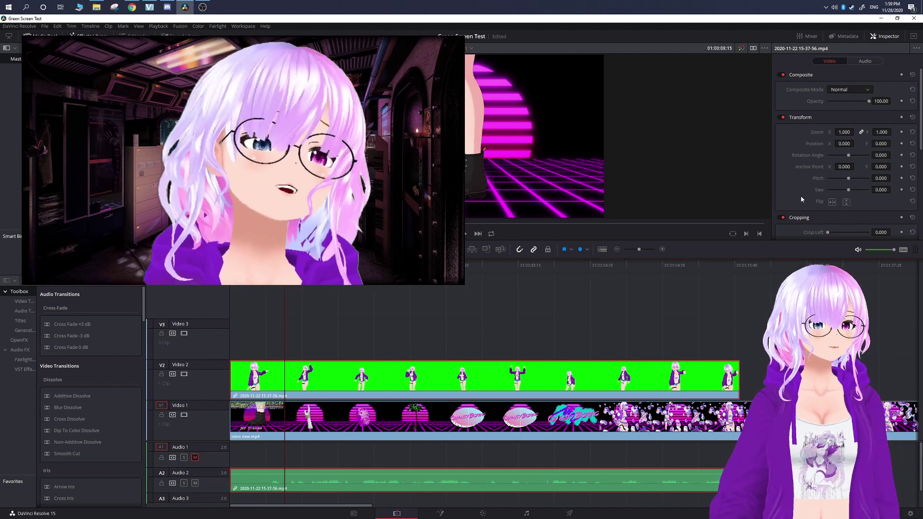
{"action": "key", "text": "Home"}
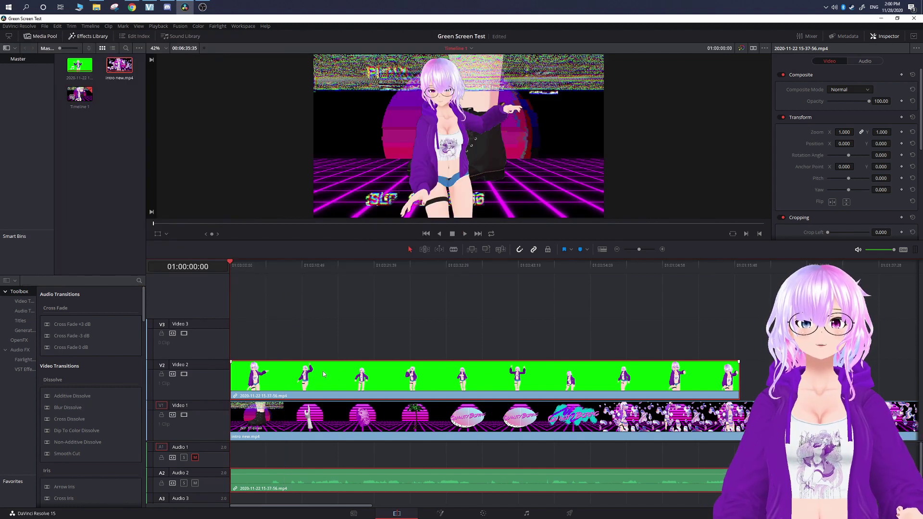
{"action": "left_click", "coordinate": [902, 118]}
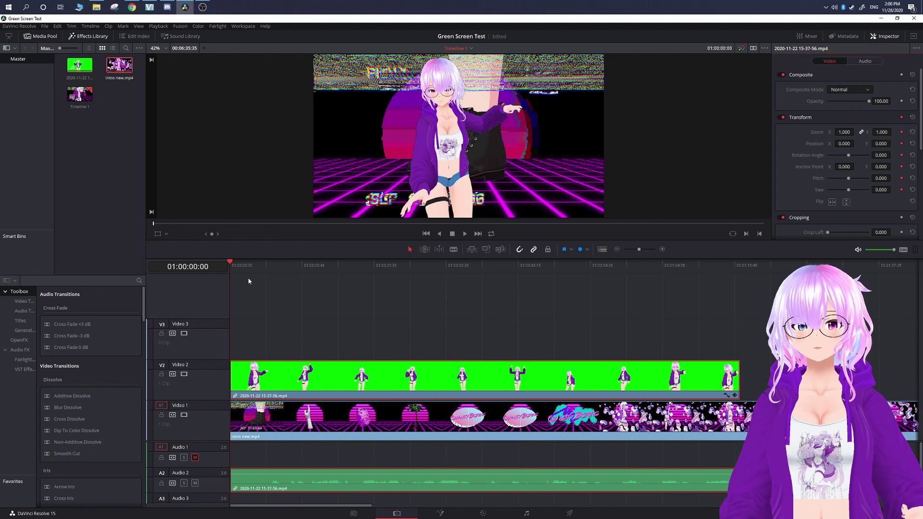
- At 01:00:06:52, add Transform keyframes to the green-screen clip and set Zoom to 4.530, Position X to 336 and Position Y to -345
{"action": "key", "text": "space"}
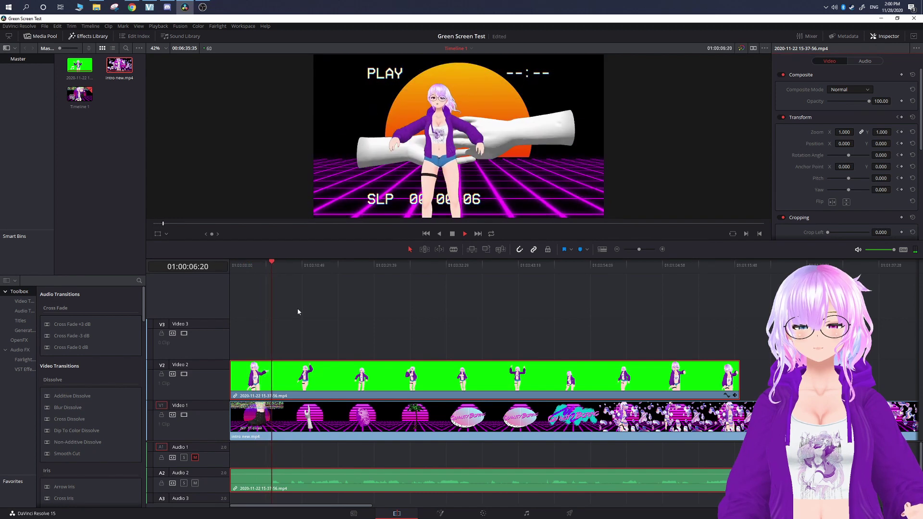
{"action": "key", "text": "space"}
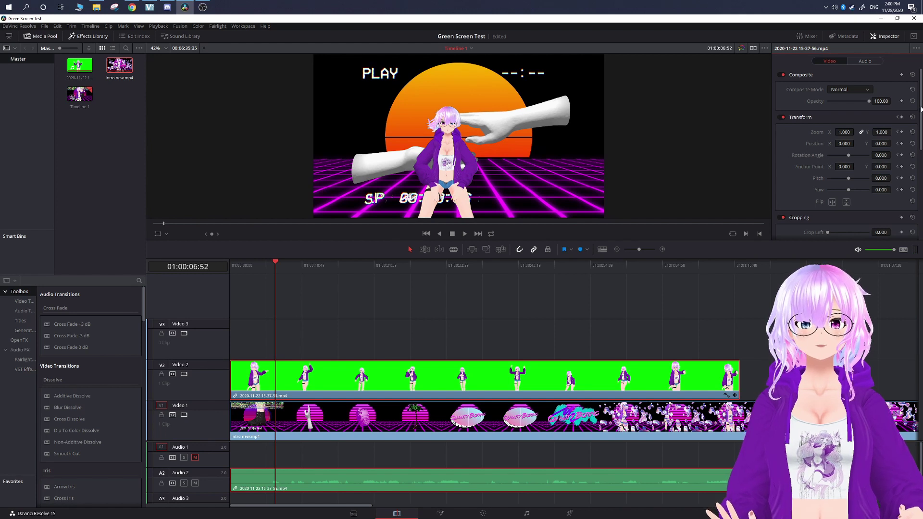
{"action": "left_click", "coordinate": [902, 118]}
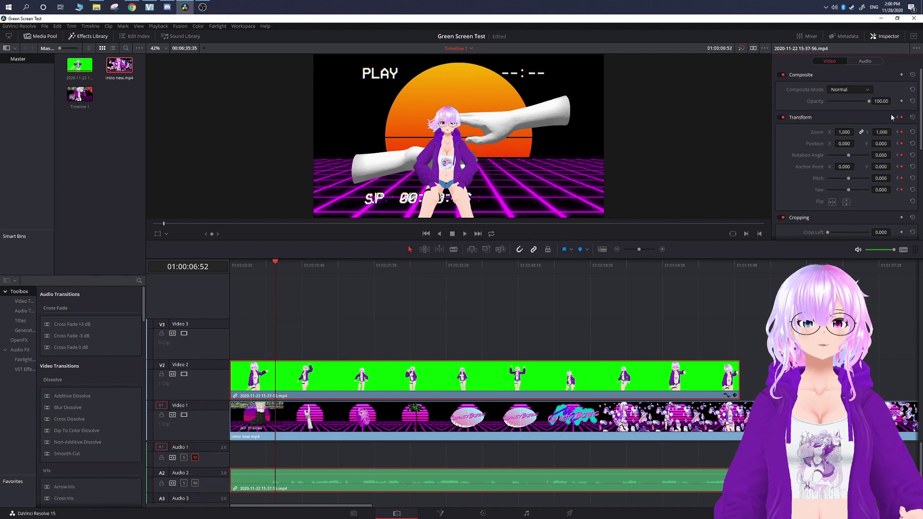
{"action": "mouse_move", "coordinate": [845, 132]}
{"action": "left_mouse_down"}
{"action": "mouse_move", "coordinate": [856, 131]}
{"action": "mouse_move", "coordinate": [842, 132]}
{"action": "mouse_move", "coordinate": [848, 143]}
{"action": "mouse_move", "coordinate": [866, 143]}
{"action": "mouse_move", "coordinate": [847, 143]}
{"action": "mouse_move", "coordinate": [893, 144]}
{"action": "mouse_move", "coordinate": [844, 145]}
{"action": "left_mouse_up"}
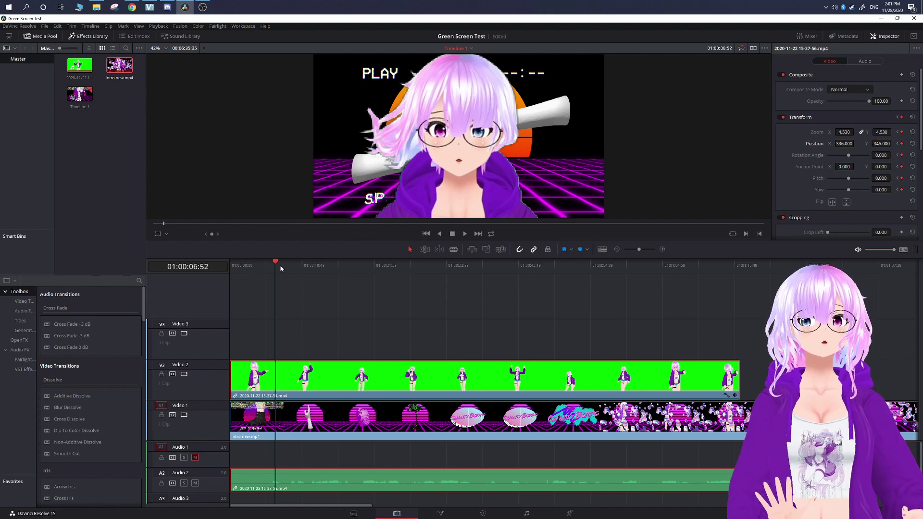
- Play the timeline from the start to check the zoom-in animation on the avatar, and stop after the second keyframe
{"action": "left_click_drag", "start_coordinate": [277, 266], "coordinate": [212, 272]}
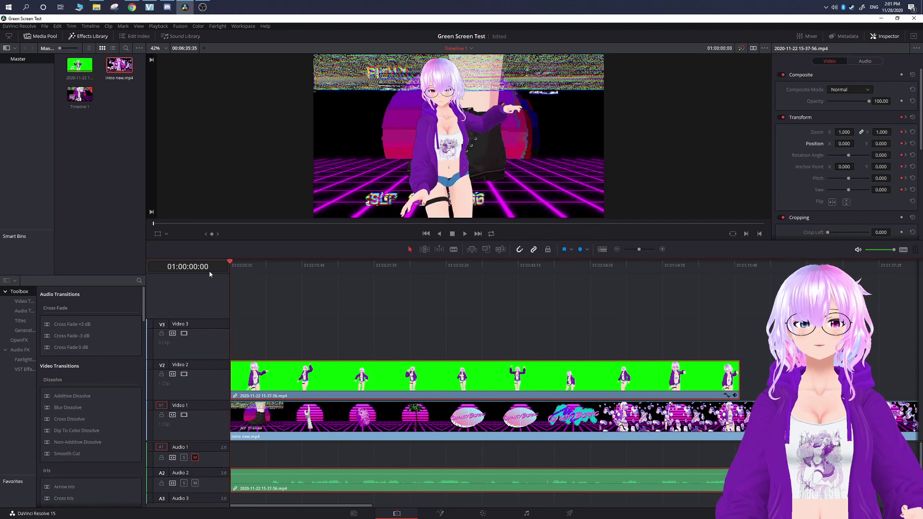
{"action": "key", "text": "space"}
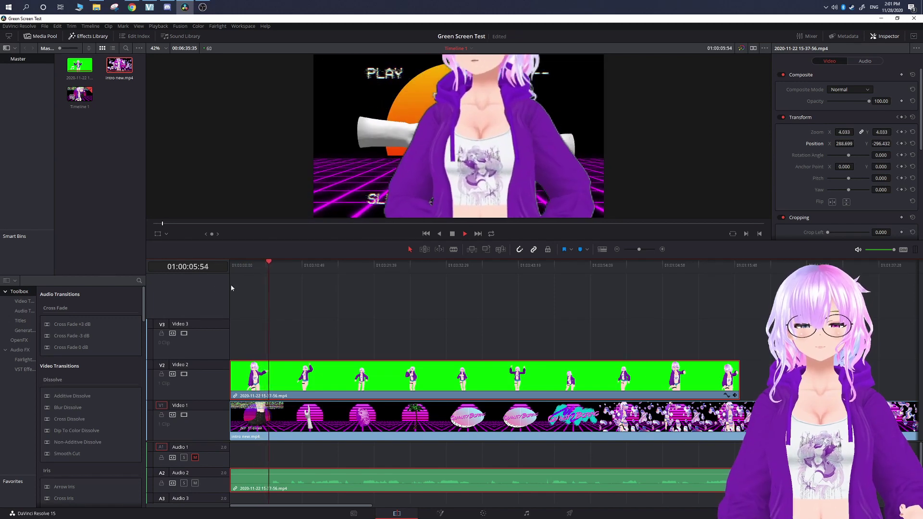
{"action": "key", "text": "space"}
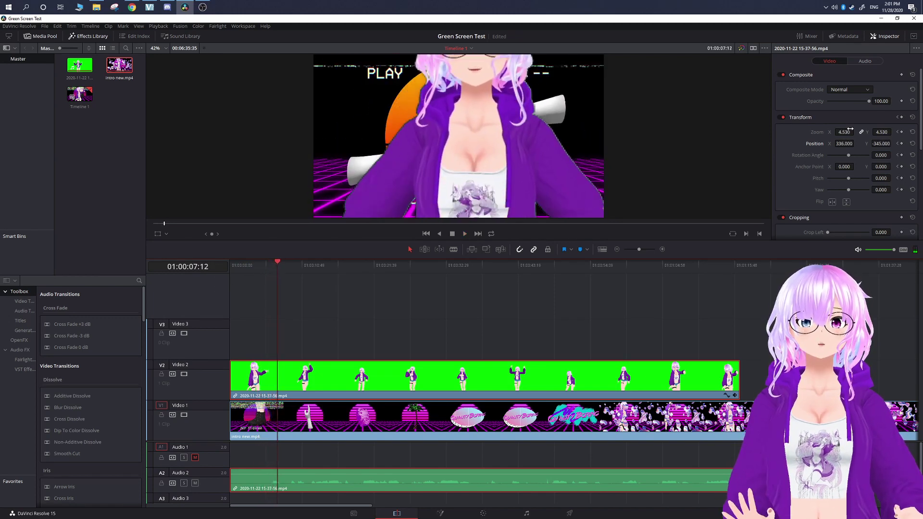
- Step back from the 01:00:06:52 keyframe to 01:00:06:43, add Transform keyframes there and set Zoom to 1
{"action": "left_click", "coordinate": [897, 119]}
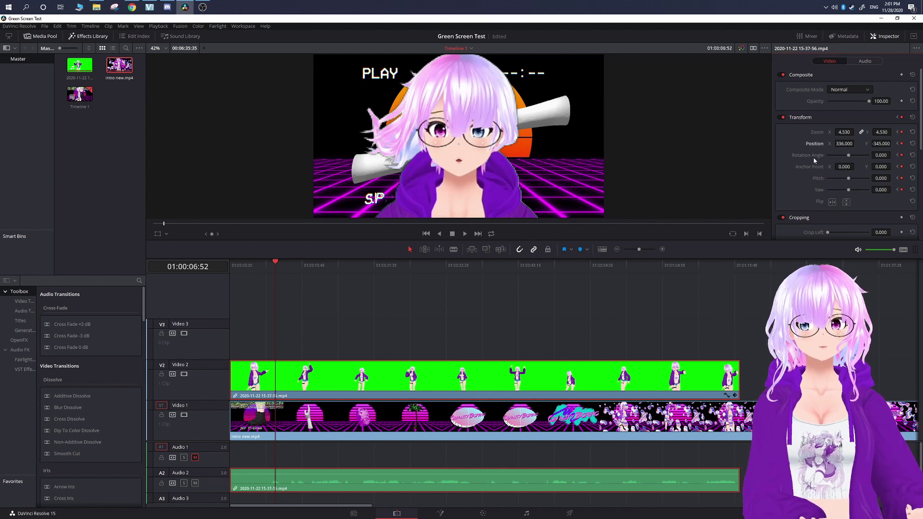
{"action": "key", "text": "Left"}
{"action": "key", "text": "Left"}
{"action": "key", "text": "Left"}
{"action": "key", "text": "Left"}
{"action": "key", "text": "Left"}
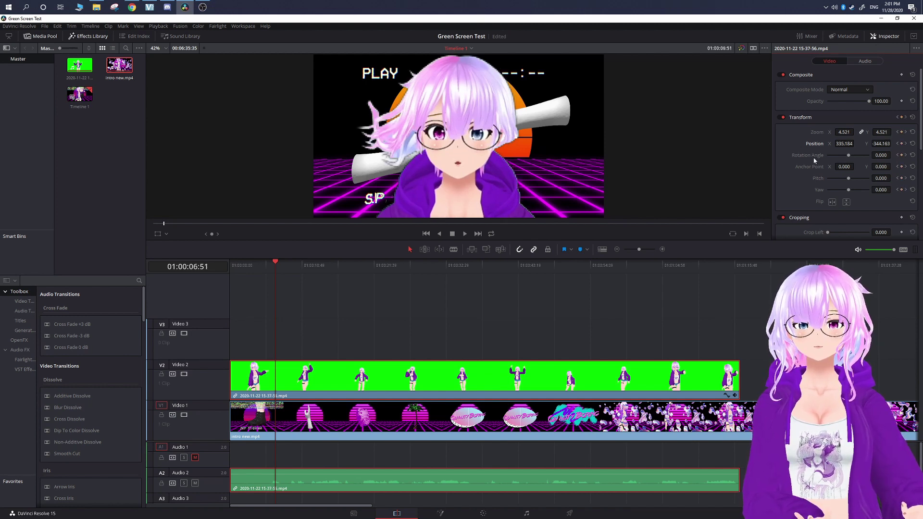
{"action": "key", "text": "Left"}
{"action": "key", "text": "Left"}
{"action": "key", "text": "Left"}
{"action": "key", "text": "Left"}
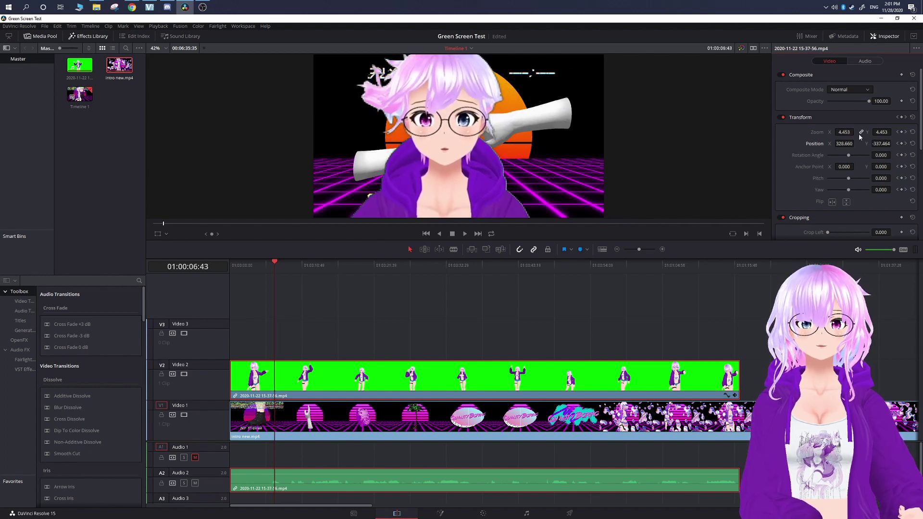
{"action": "left_click", "coordinate": [901, 119]}
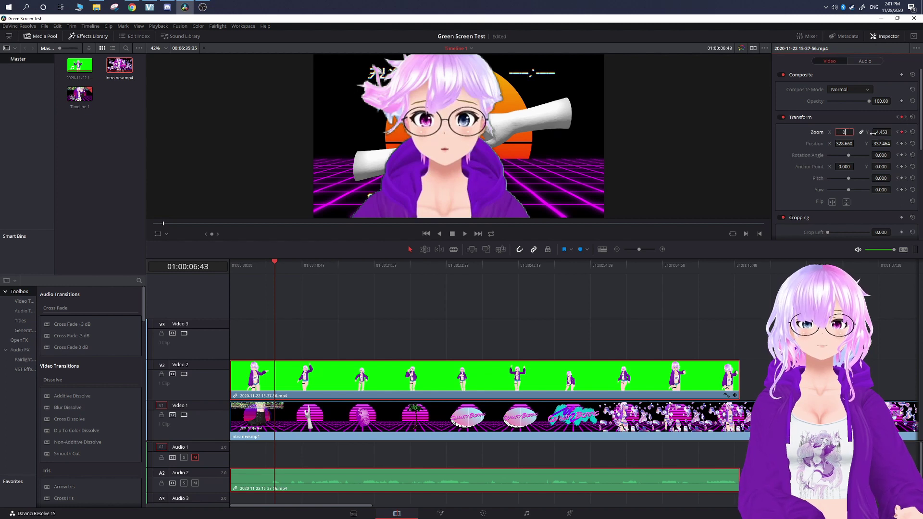
{"action": "type", "text": "1"}
{"action": "key", "text": "Return"}
- Set Position X and Position Y to 0 for the green-screen clip at 01:00:06:43
{"action": "left_click", "coordinate": [844, 144]}
{"action": "type", "text": "0"}
{"action": "key", "text": "Tab"}
{"action": "type", "text": "0"}
{"action": "key", "text": "Return"}
- Play the timeline from the start to check the quicker zoom-in, and stop at 01:00:08:04
{"action": "left_click_drag", "start_coordinate": [273, 272], "coordinate": [236, 280]}
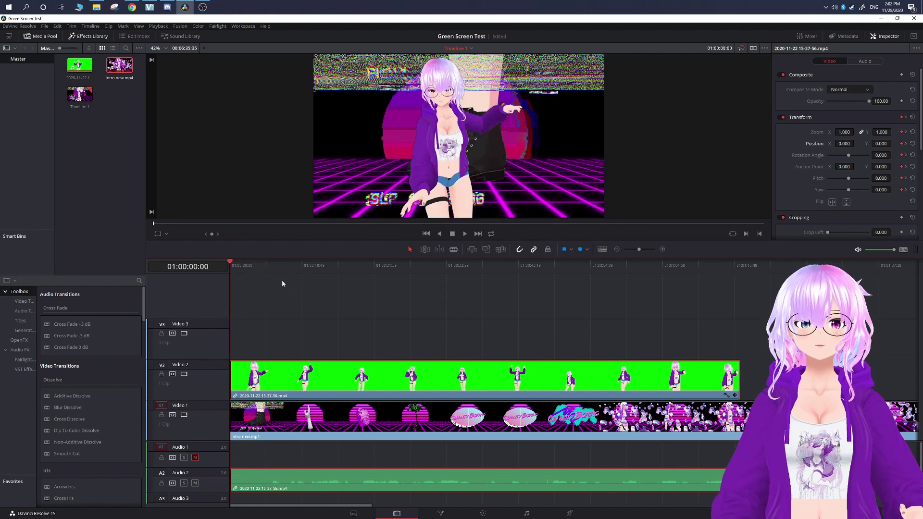
{"action": "key", "text": "space"}
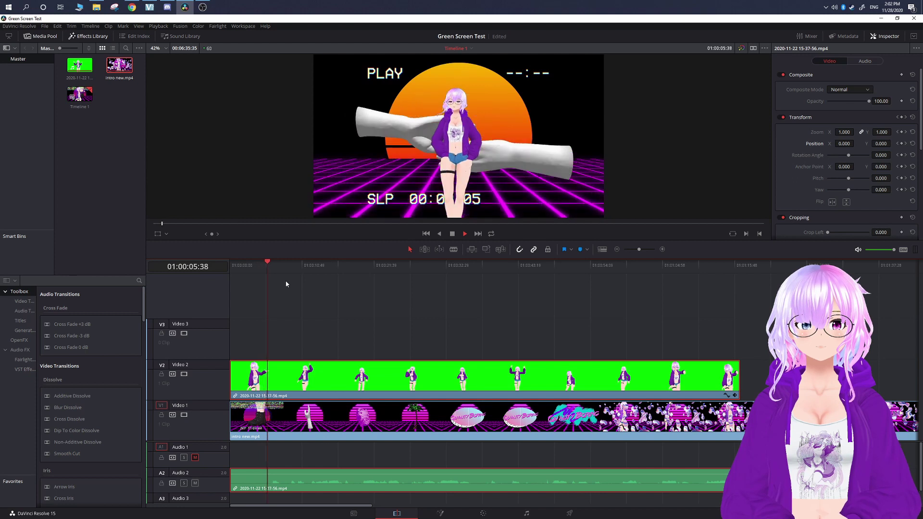
{"action": "key", "text": "space"}
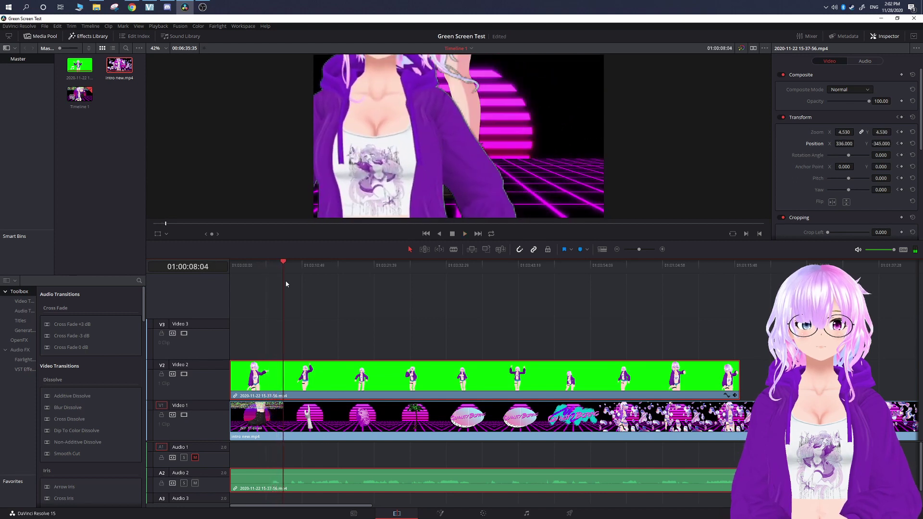
- At 01:00:08:04, add Transform keyframes and set the green-screen clip's Zoom to 1 and Position X and Y to 0
{"action": "left_click", "coordinate": [901, 118]}
{"action": "left_click", "coordinate": [844, 131]}
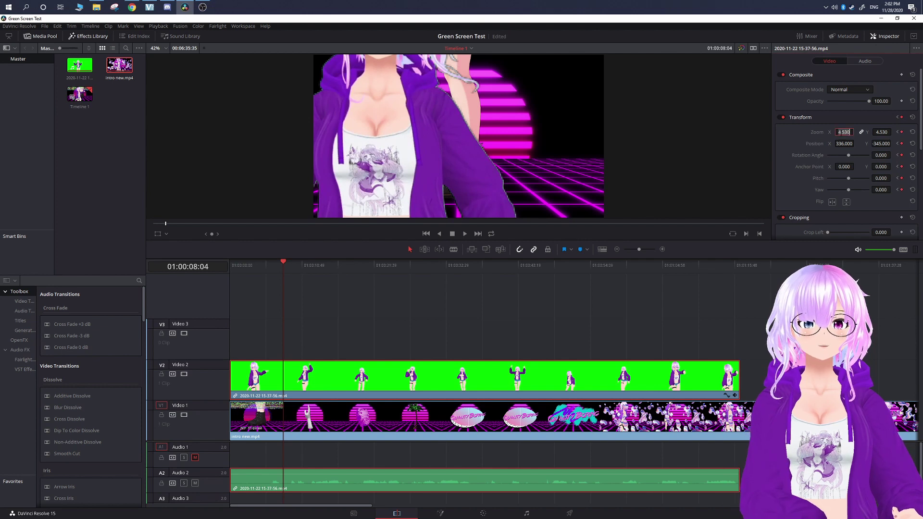
{"action": "type", "text": "1"}
{"action": "left_click", "coordinate": [851, 143]}
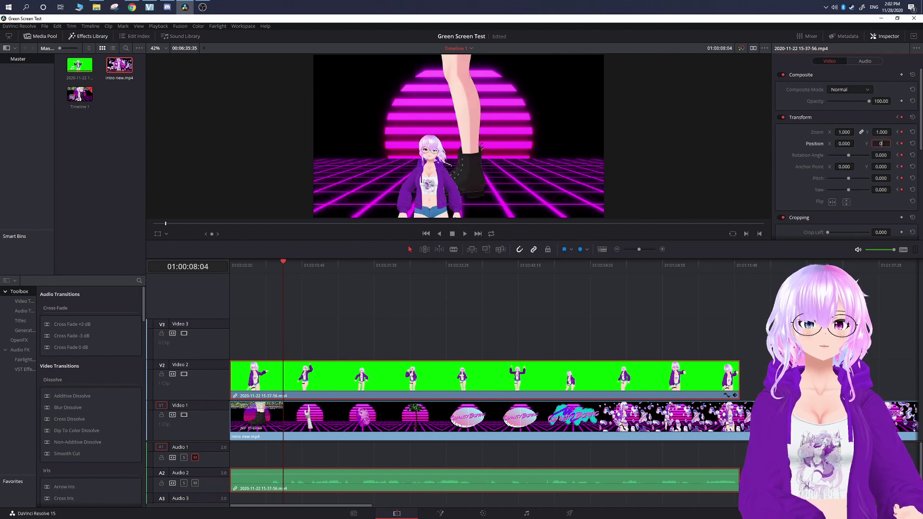
{"action": "type", "text": "0"}
{"action": "key", "text": "Return"}
- Play the timeline from the start to check the avatar's zoom in and back out, and stop at 01:00:08:57
{"action": "key", "text": "space"}
{"action": "left_click_drag", "start_coordinate": [305, 266], "coordinate": [231, 267]}
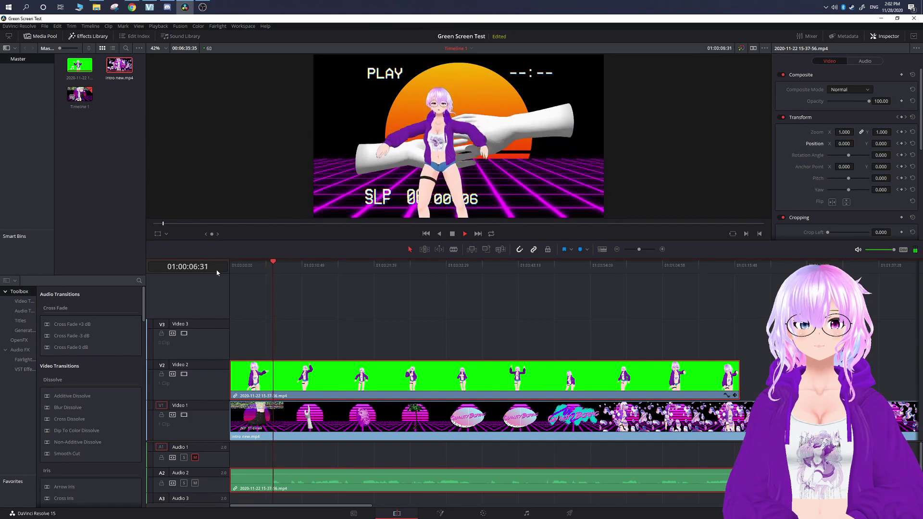
{"action": "key", "text": "space"}
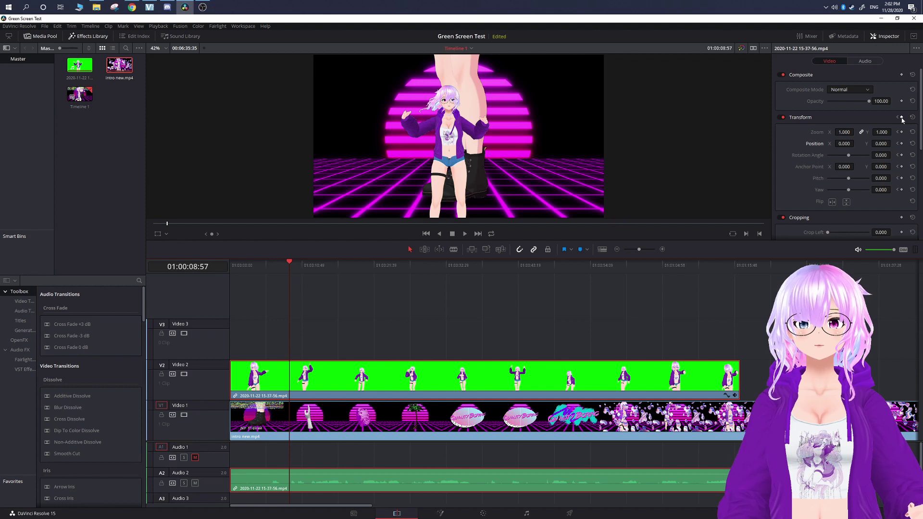
- Add Transform keyframes to the green-screen clip at 01:00:10:29 and shrink its Zoom to 0.050 at 01:00:11:09
{"action": "key", "text": "space"}
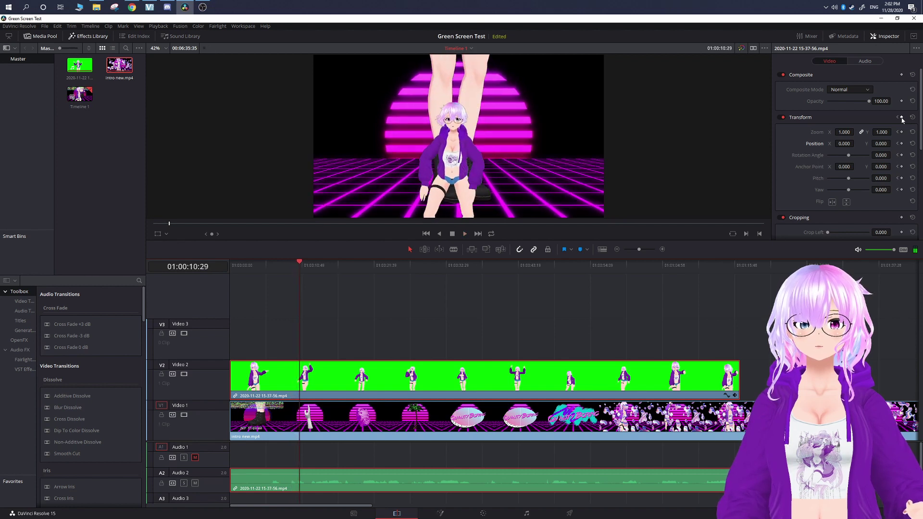
{"action": "left_click", "coordinate": [902, 118]}
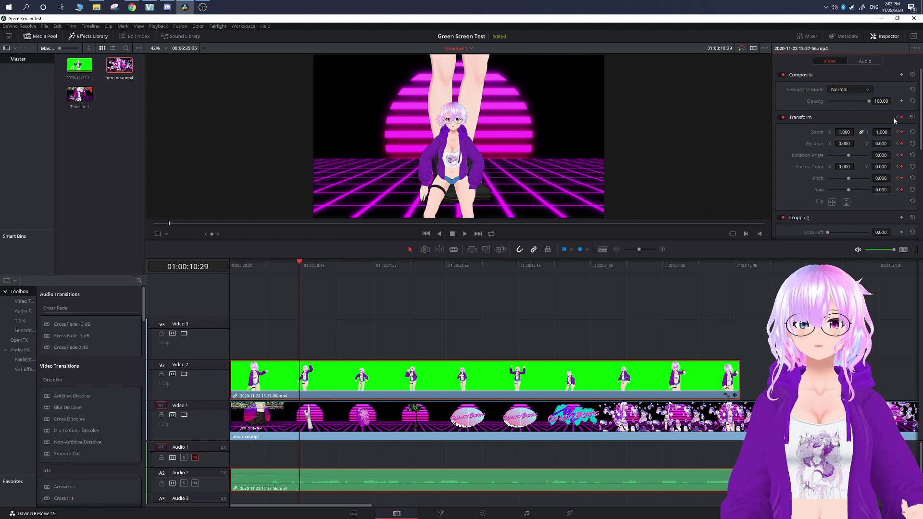
{"action": "key", "text": "space"}
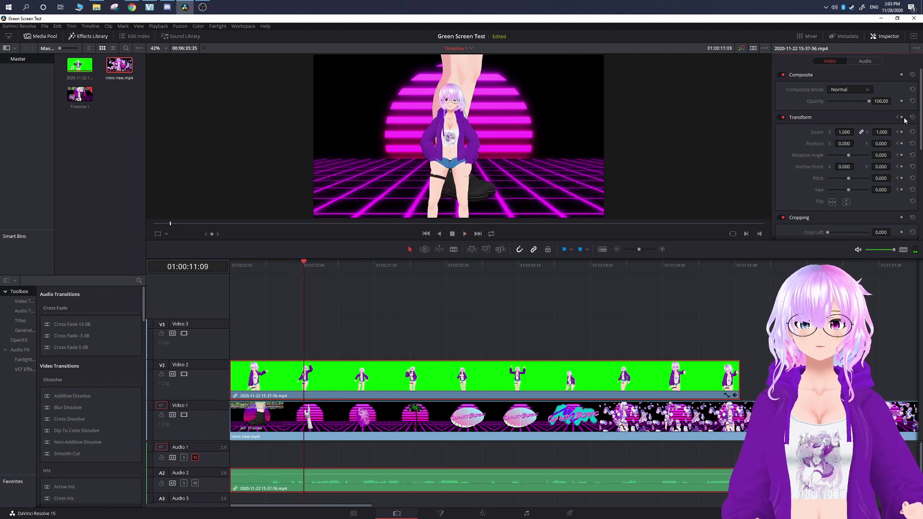
{"action": "mouse_move", "coordinate": [845, 132]}
{"action": "left_mouse_down"}
{"action": "mouse_move", "coordinate": [817, 132]}
{"action": "mouse_move", "coordinate": [856, 131]}
{"action": "left_mouse_up"}
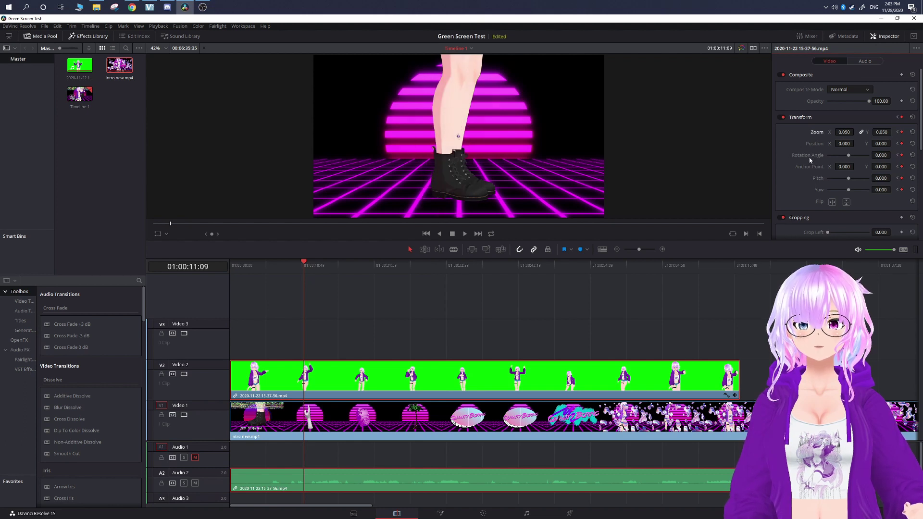
- Set the green-screen clip's Zoom back to 1 at 01:00:12:16
{"action": "key", "text": "space"}
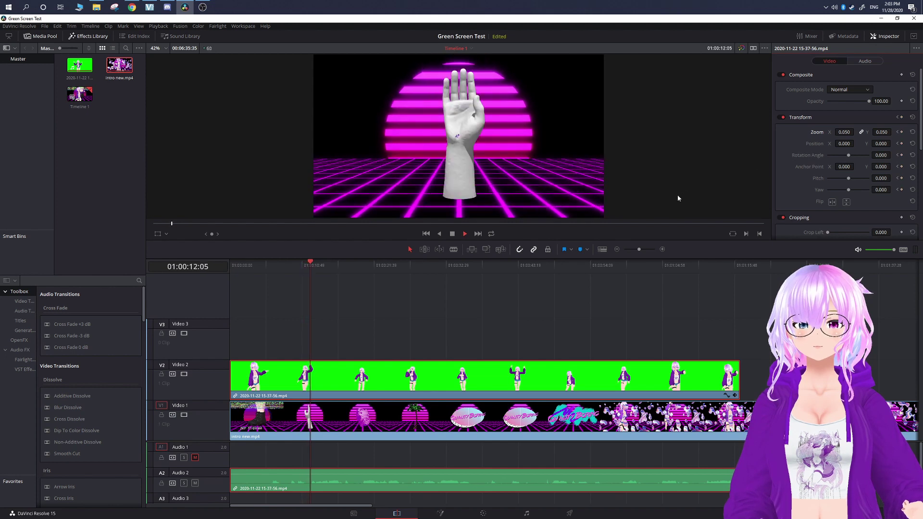
{"action": "left_click", "coordinate": [853, 132]}
{"action": "type", "text": "1"}
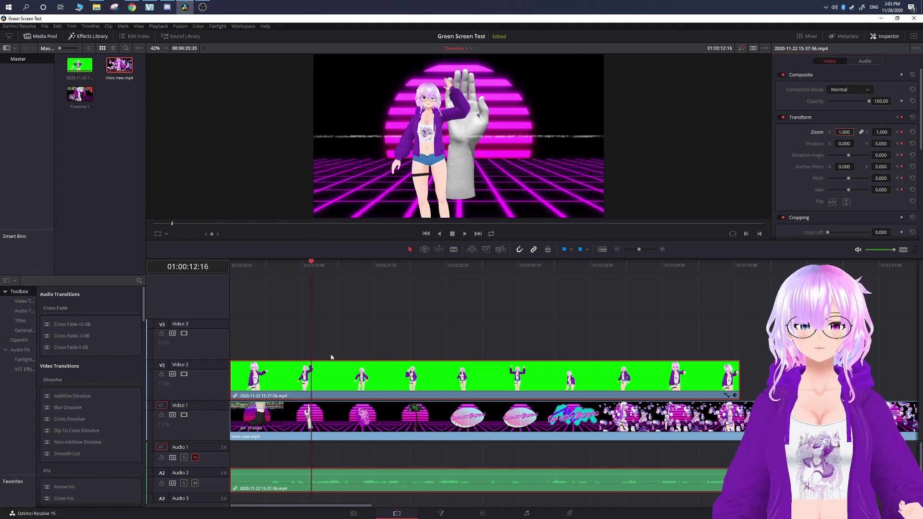
- Play the timeline from the start to review all the avatar's keyframed zoom animations
{"action": "key", "text": "Home"}
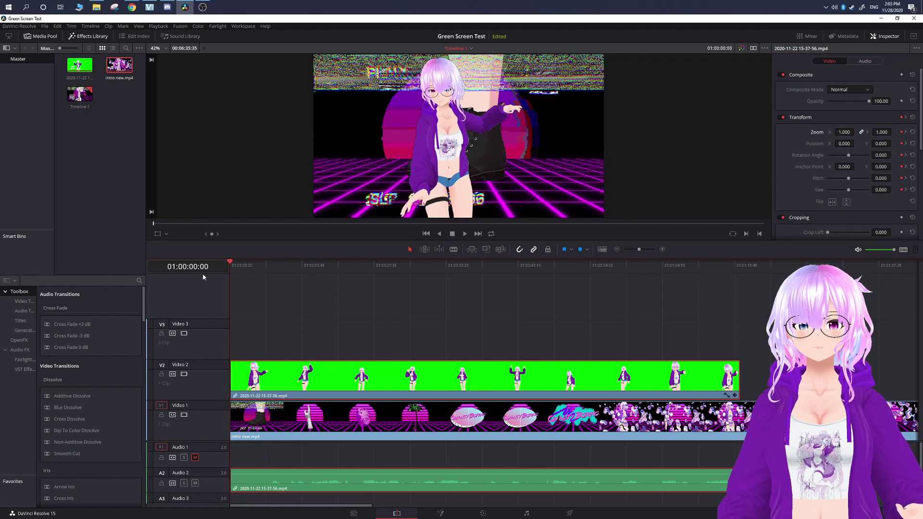
{"action": "key", "text": "space"}
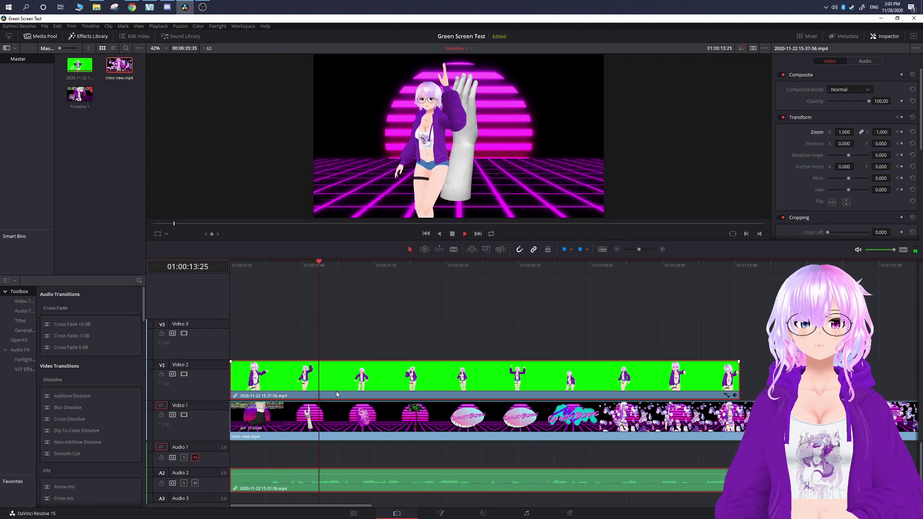
- Add Transform keyframes to the green-screen clip at 01:00:14:51 and set its Position X to 853 at about 01:00:22
{"action": "key", "text": "space"}
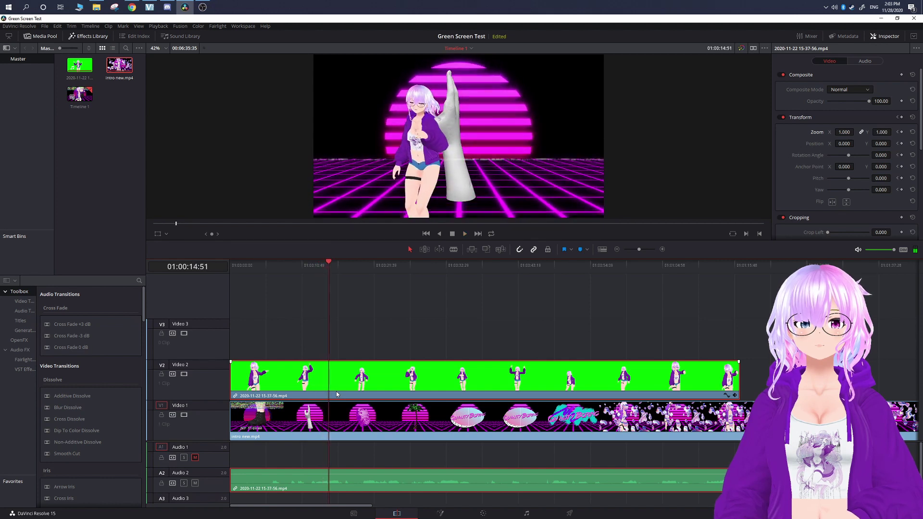
{"action": "left_click", "coordinate": [901, 118]}
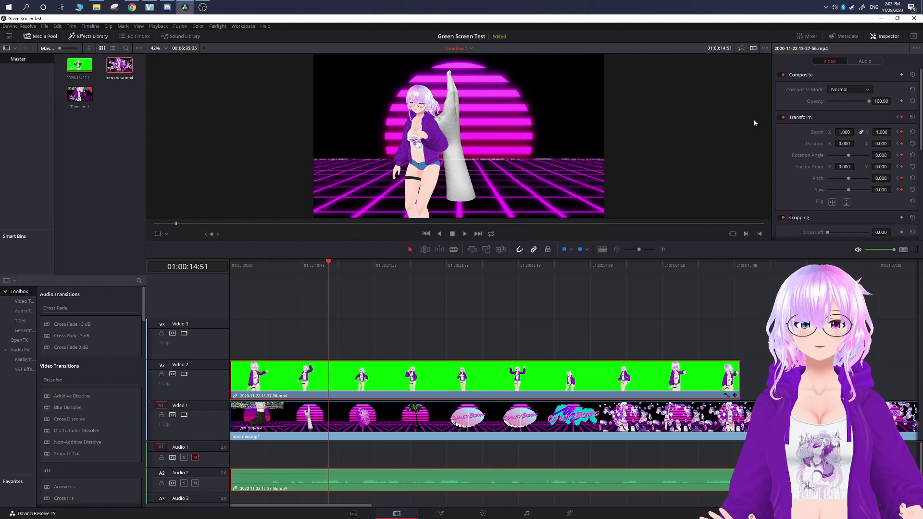
{"action": "left_click_drag", "start_coordinate": [329, 263], "coordinate": [375, 264]}
{"action": "left_click_drag", "start_coordinate": [842, 143], "coordinate": [856, 143]}
- Play the timeline from the start to check the avatar's sideways move, and stop at 01:00:22:24
{"action": "left_click_drag", "start_coordinate": [376, 269], "coordinate": [231, 268]}
{"action": "key", "text": "space"}
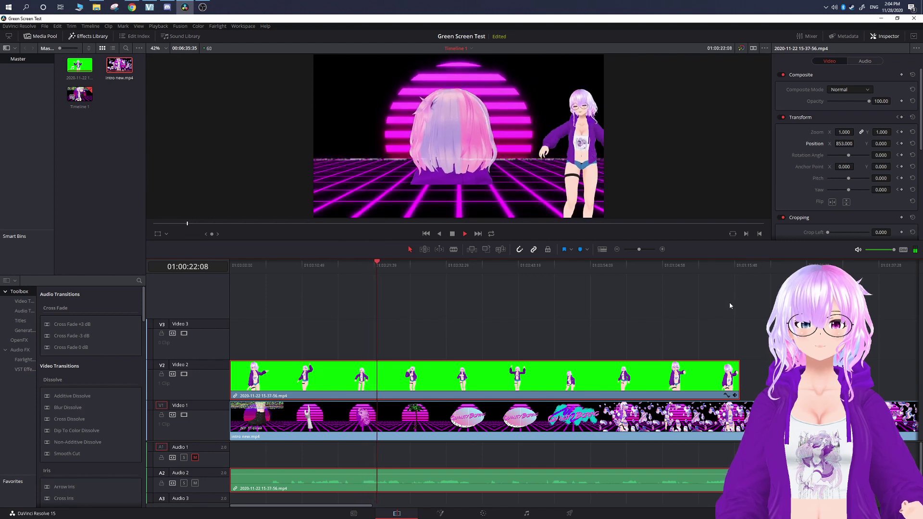
{"action": "key", "text": "space"}
- Trim the end of the intro new.mp4 clip on Video 1 back to the end of the green-screen clip
{"action": "key", "text": "ctrl+minus"}
{"action": "left_click_drag", "start_coordinate": [885, 404], "coordinate": [359, 405]}
{"action": "left_click", "coordinate": [340, 415]}
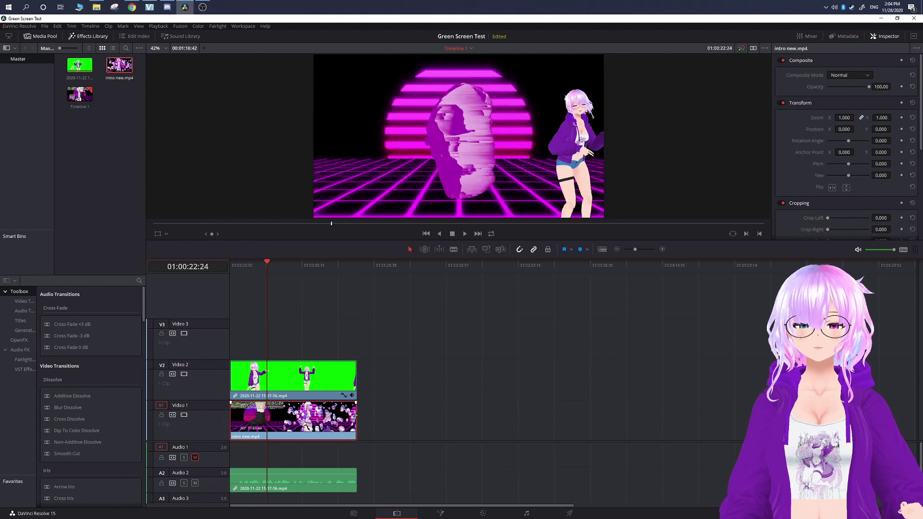
- Extend intro new.mp4 past the green-screen clip, split it at that clip's end with the blade tool, and delete the leftover piece
{"action": "left_click_drag", "start_coordinate": [434, 409], "coordinate": [542, 411]}
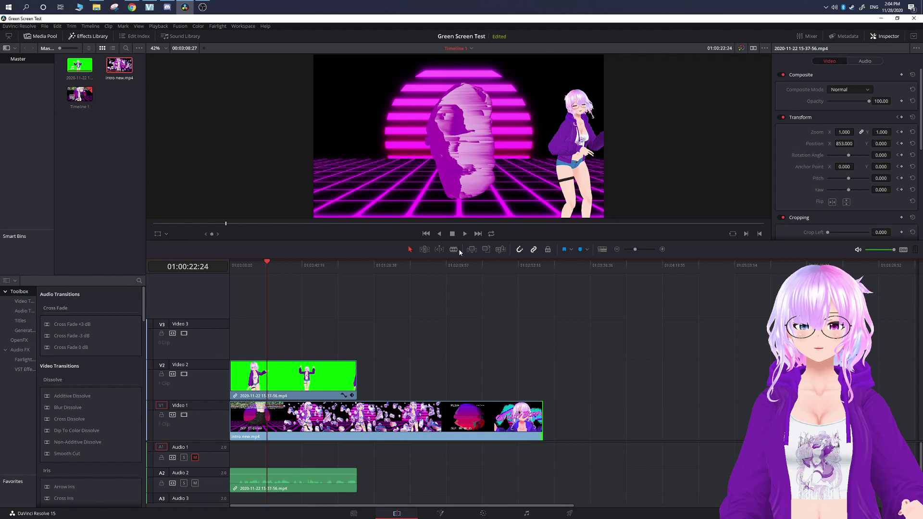
{"action": "left_click_drag", "start_coordinate": [370, 426], "coordinate": [357, 427]}
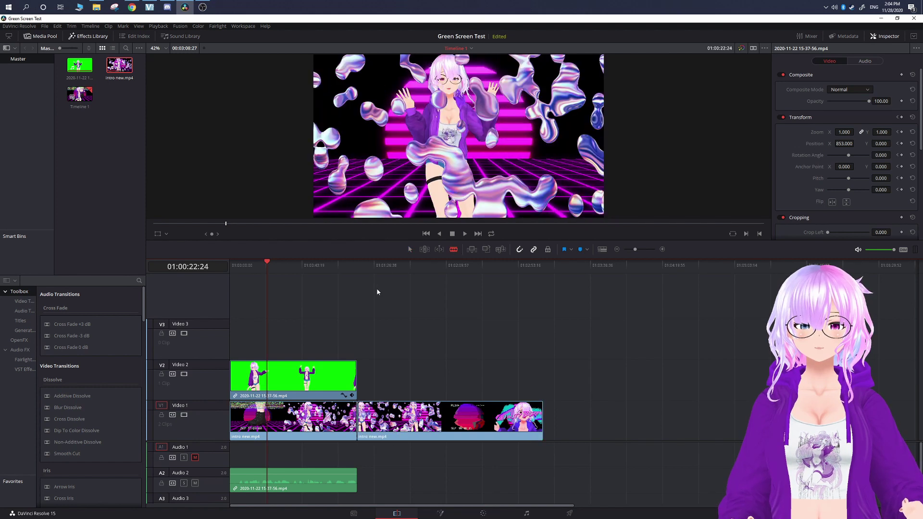
{"action": "left_click", "coordinate": [436, 416]}
{"action": "right_click", "coordinate": [436, 414]}
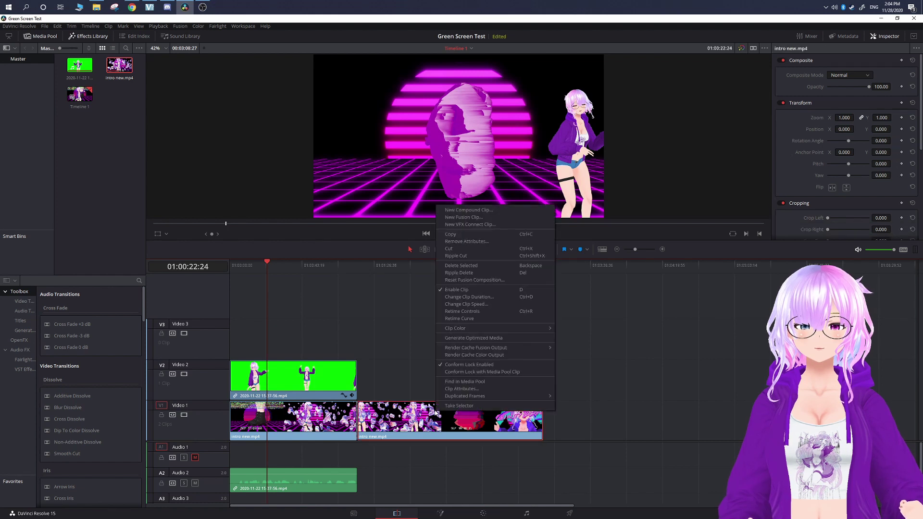
{"action": "left_click", "coordinate": [465, 267]}
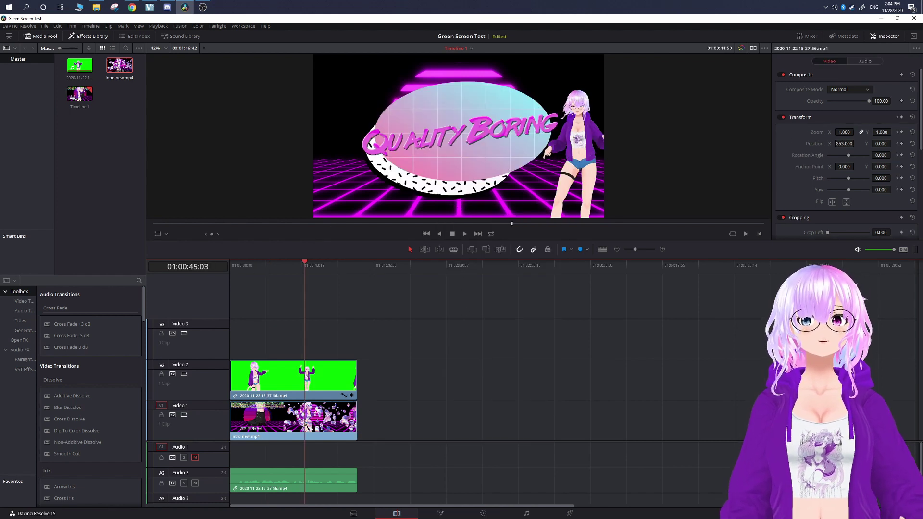
- Import the VMC Protocol logo PNG into the media pool and place it on the Video 3 track above the avatar
{"action": "left_click_drag", "start_coordinate": [152, 44], "coordinate": [100, 133]}
{"action": "left_click", "coordinate": [125, 168]}
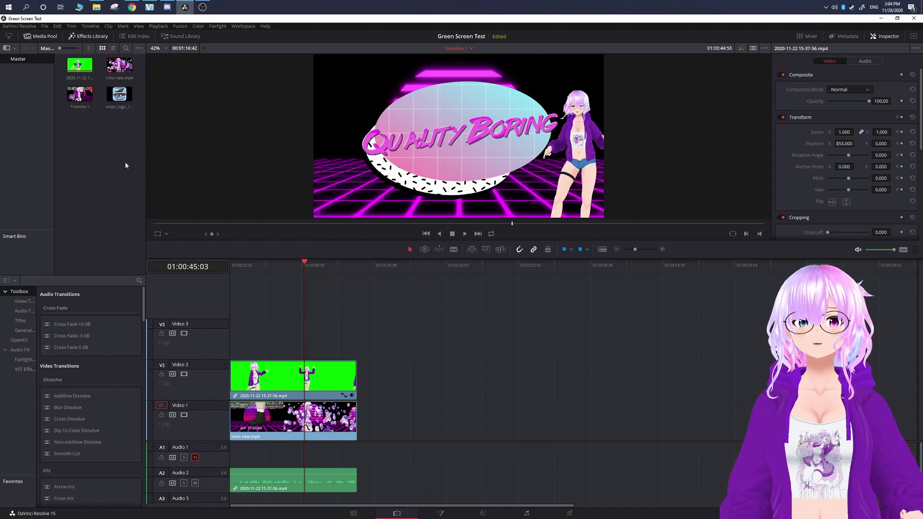
{"action": "left_click_drag", "start_coordinate": [119, 95], "coordinate": [312, 341]}
- Move the logo clip on Video 3 earlier so it starts at 01:00:26:15
{"action": "left_click_drag", "start_coordinate": [310, 259], "coordinate": [272, 283]}
{"action": "key", "text": "space"}
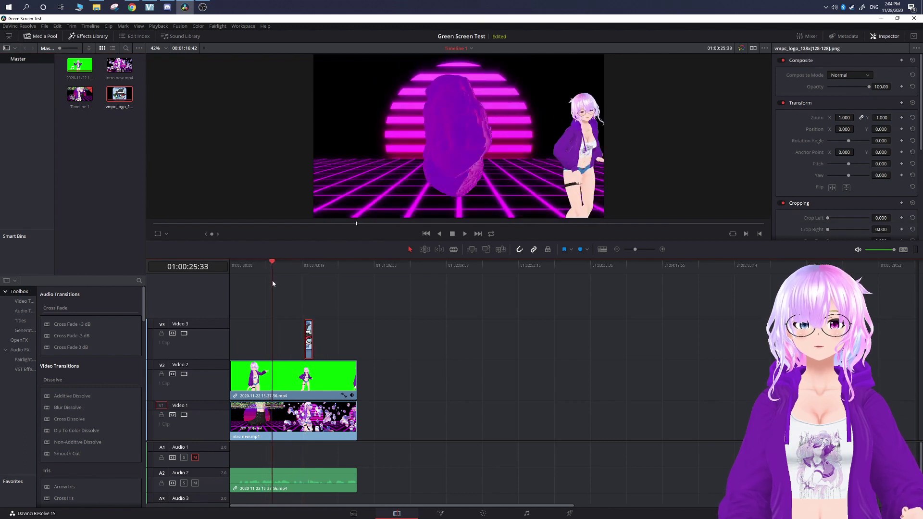
{"action": "left_click_drag", "start_coordinate": [313, 339], "coordinate": [283, 341]}
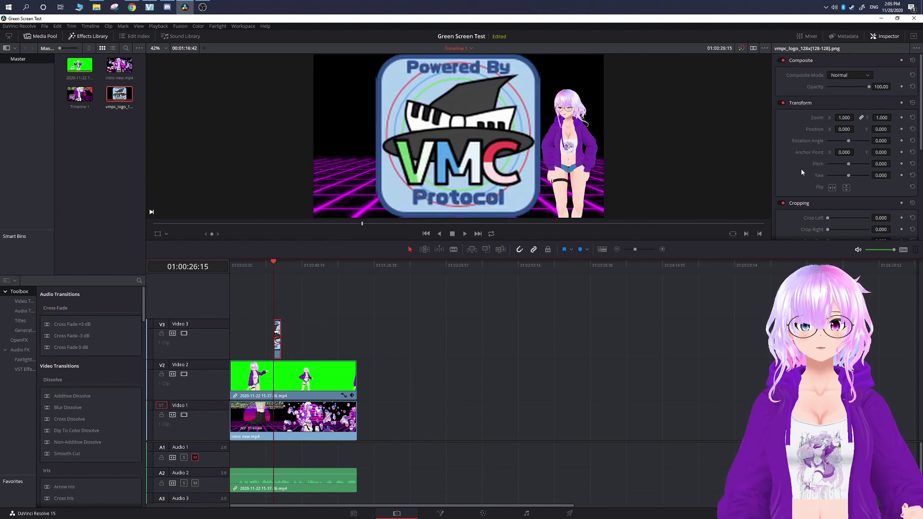
- Keyframe the logo's Transform so its Zoom grows from 0 at 01:00:26:15 to 1.150 at 01:00:27:58
{"action": "left_click", "coordinate": [901, 103]}
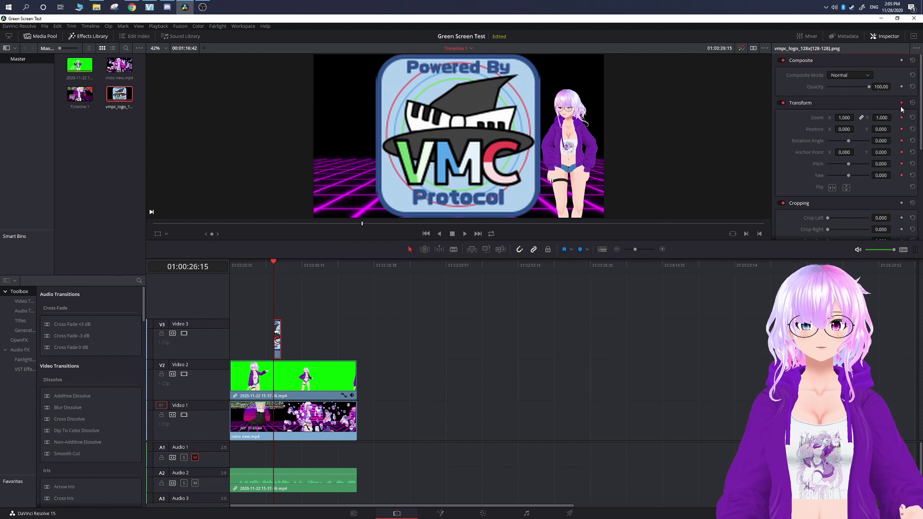
{"action": "left_click_drag", "start_coordinate": [844, 117], "coordinate": [856, 118]}
{"action": "key", "text": "space"}
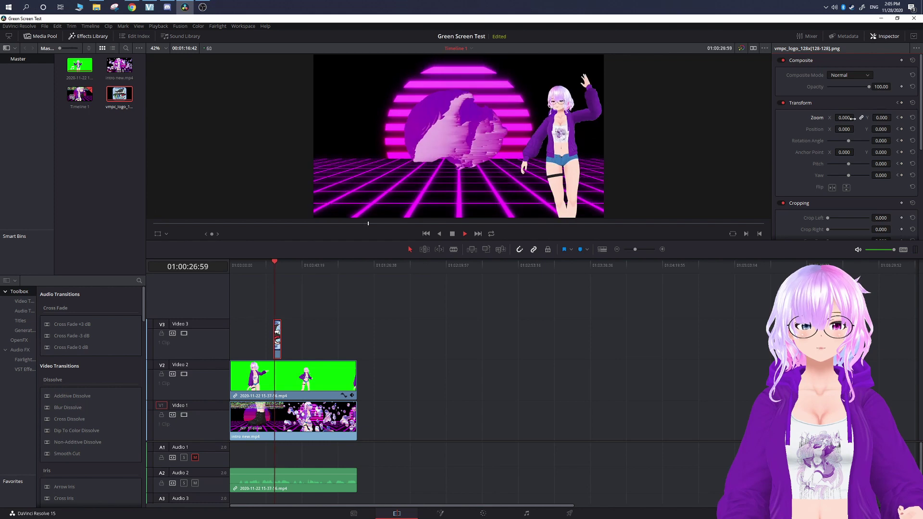
{"action": "key", "text": "space"}
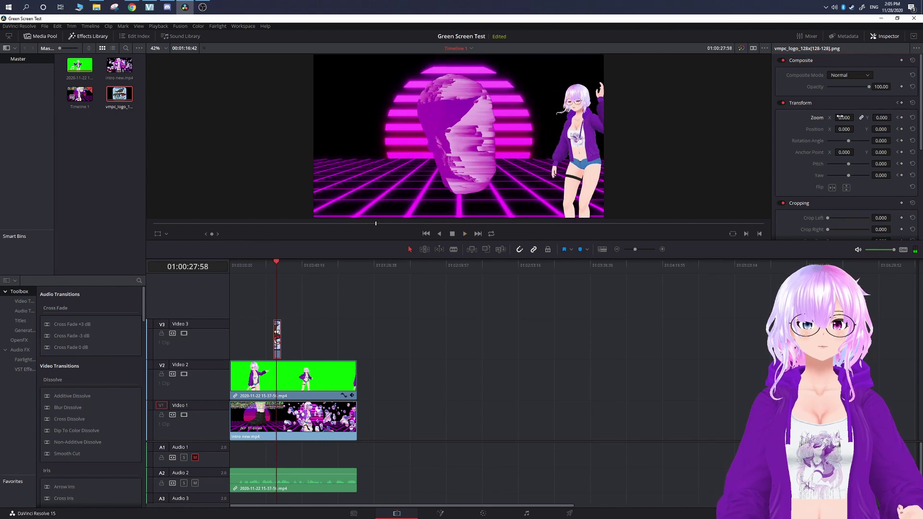
{"action": "left_click_drag", "start_coordinate": [844, 118], "coordinate": [856, 117]}
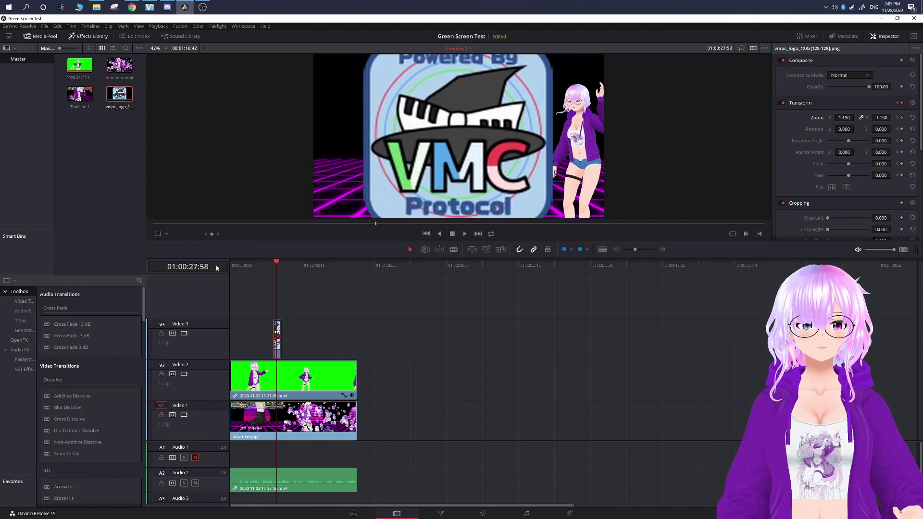
- Play the section around the logo clip to check its zoom-in animation, and stop at 01:00:29:12
{"action": "left_click", "coordinate": [267, 265]}
{"action": "key", "text": "space"}
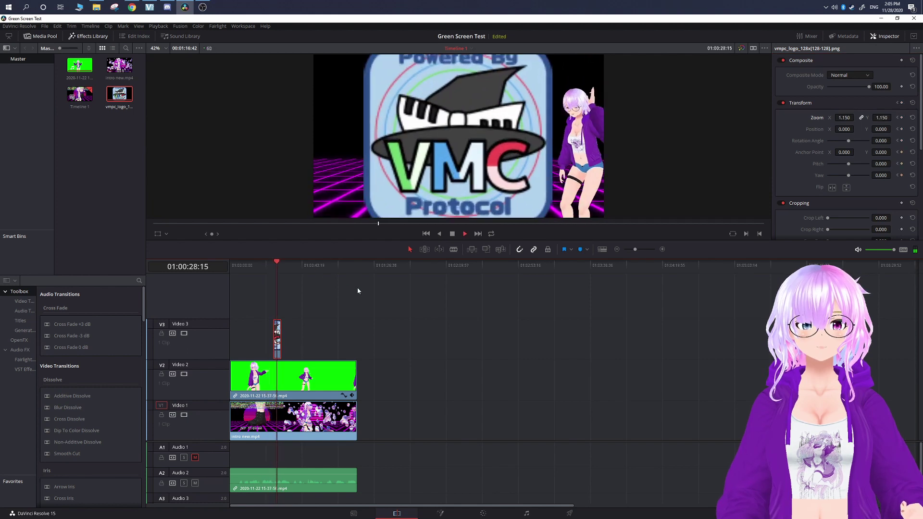
{"action": "key", "text": "space"}
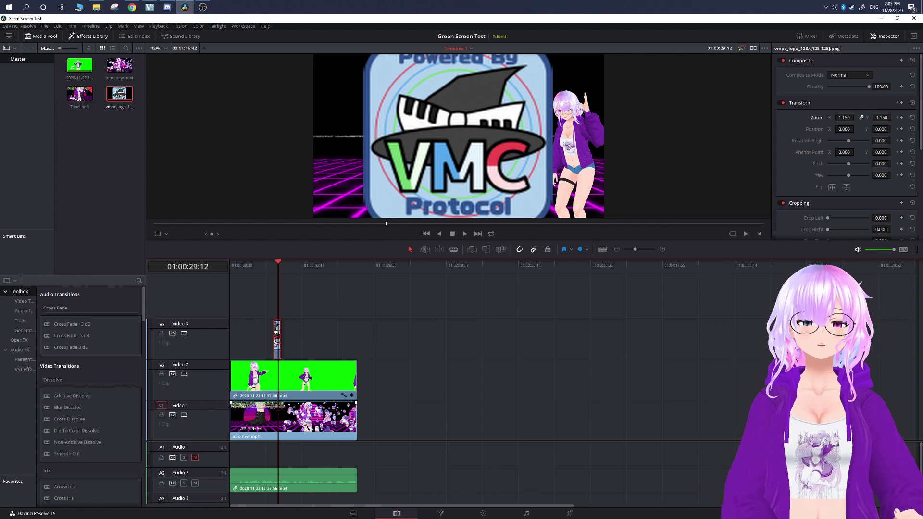
- Set up the timeline's render on the Deliver page with the file name Green Screen Test and the MP4 format
{"action": "left_click", "coordinate": [568, 513]}
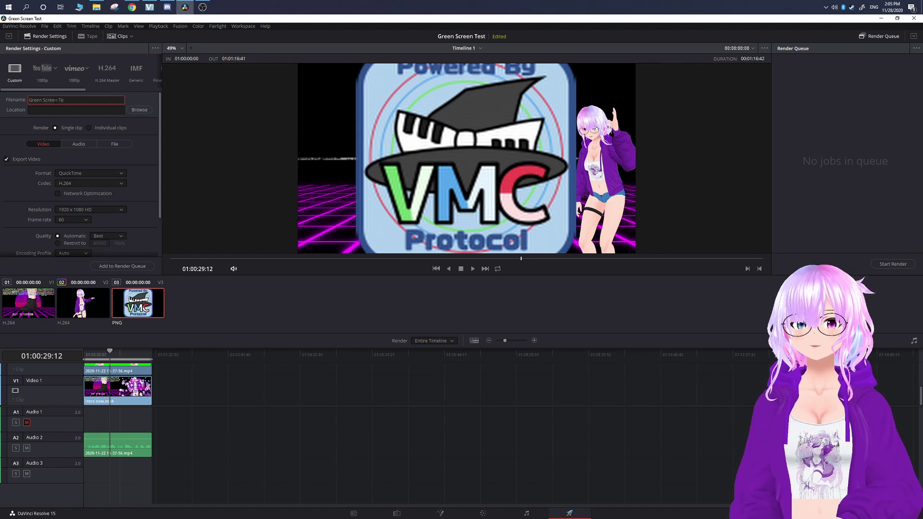
{"action": "left_click", "coordinate": [92, 174]}
{"action": "left_click", "coordinate": [92, 232]}
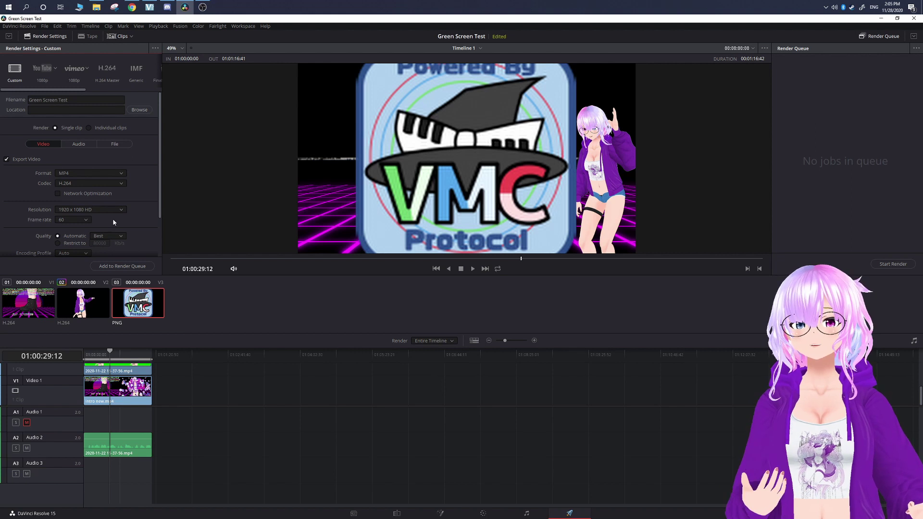
- Add the job to the render queue with the My Passport (F:) drive as destination and start rendering
{"action": "left_click", "coordinate": [122, 266]}
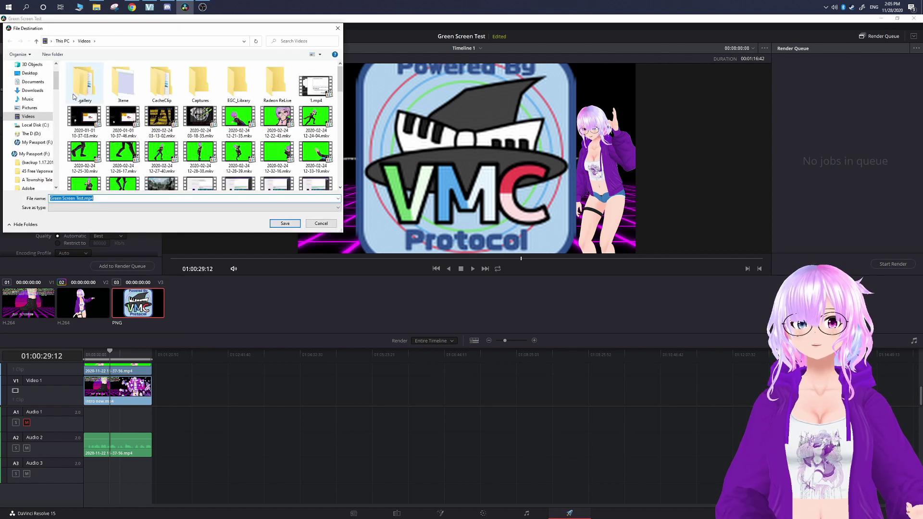
{"action": "left_click", "coordinate": [37, 143]}
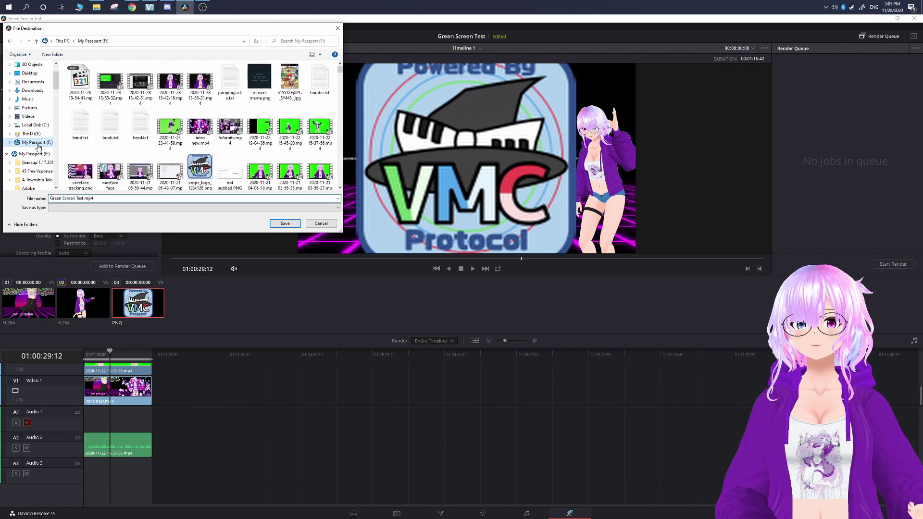
{"action": "left_click", "coordinate": [285, 223]}
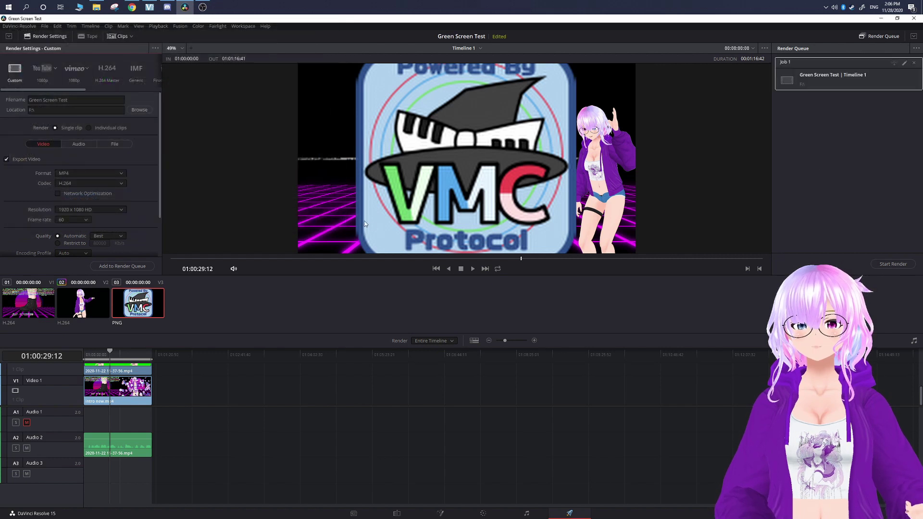
{"action": "left_click", "coordinate": [887, 265]}
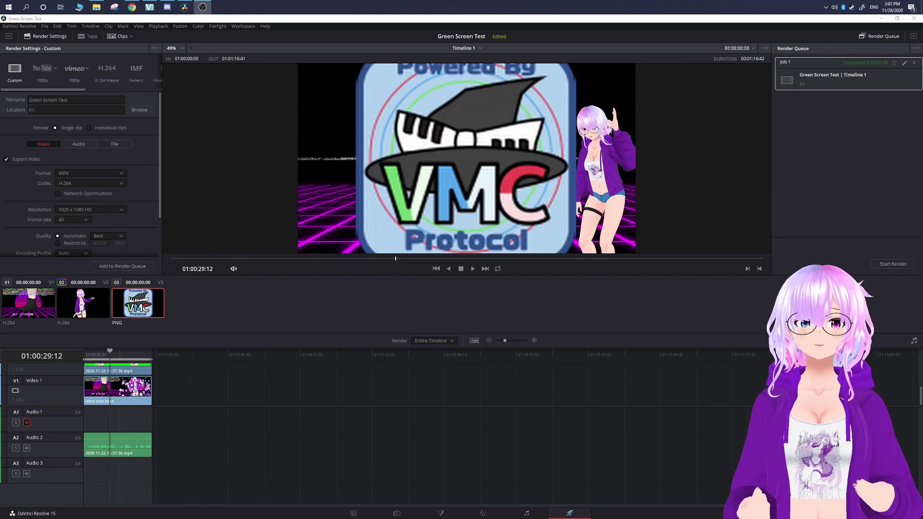
- Save the project and close DaVinci Resolve
{"action": "left_click", "coordinate": [44, 27]}
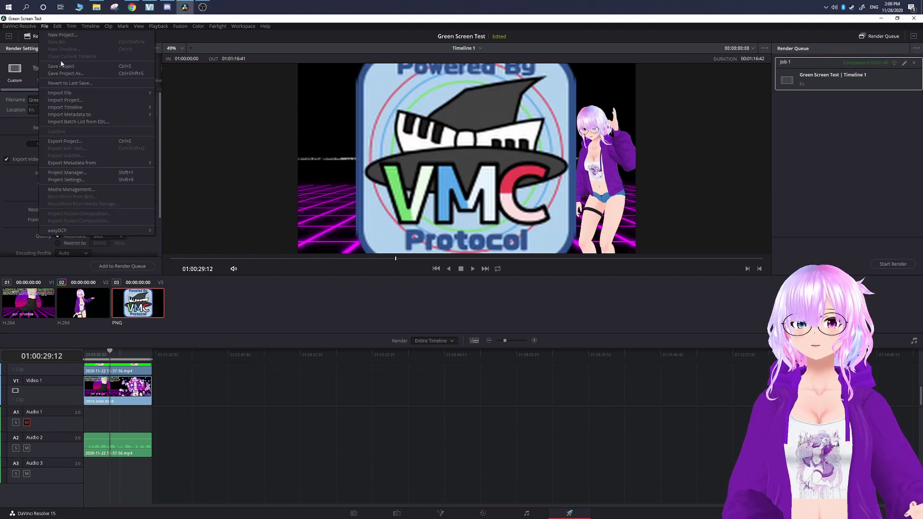
{"action": "left_click", "coordinate": [62, 66]}
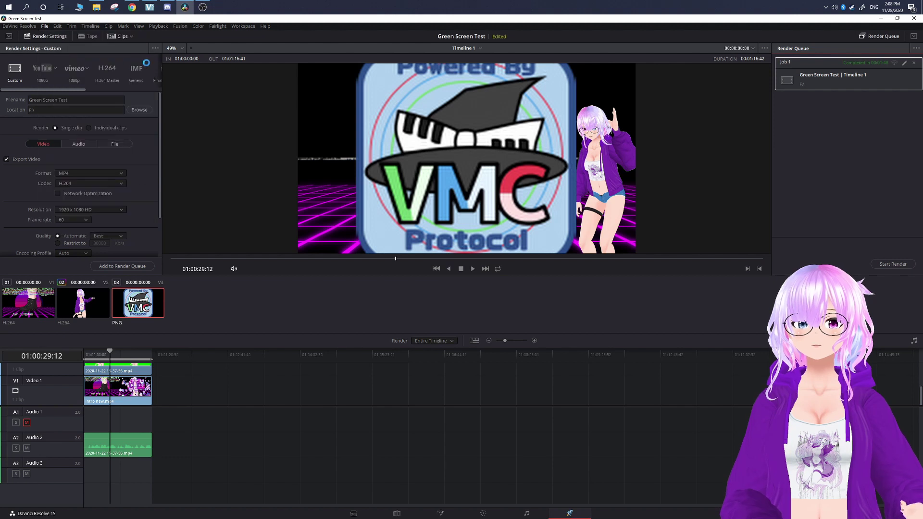
{"action": "left_click", "coordinate": [913, 19]}
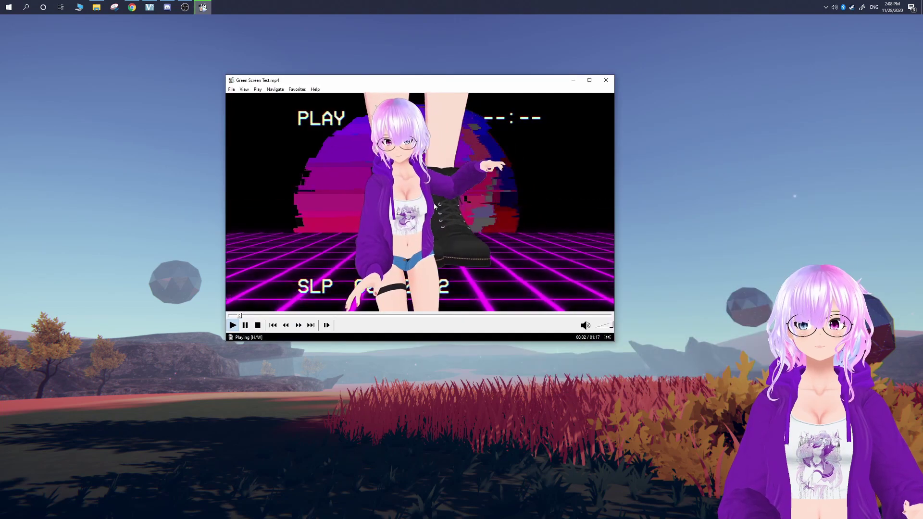
- Watch the rendered Green Screen Test.mp4 full screen in the media player, and leave full screen
{"action": "double_click", "coordinate": [434, 206]}
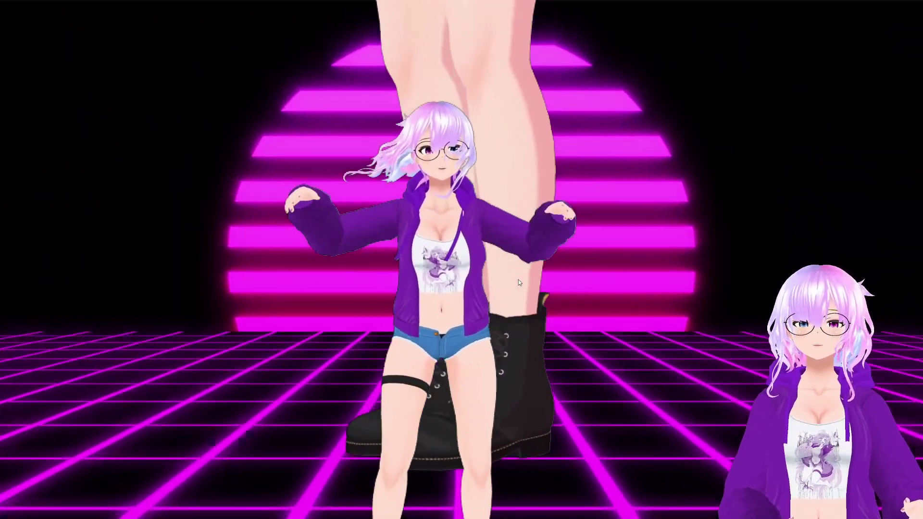
{"action": "double_click", "coordinate": [518, 280]}
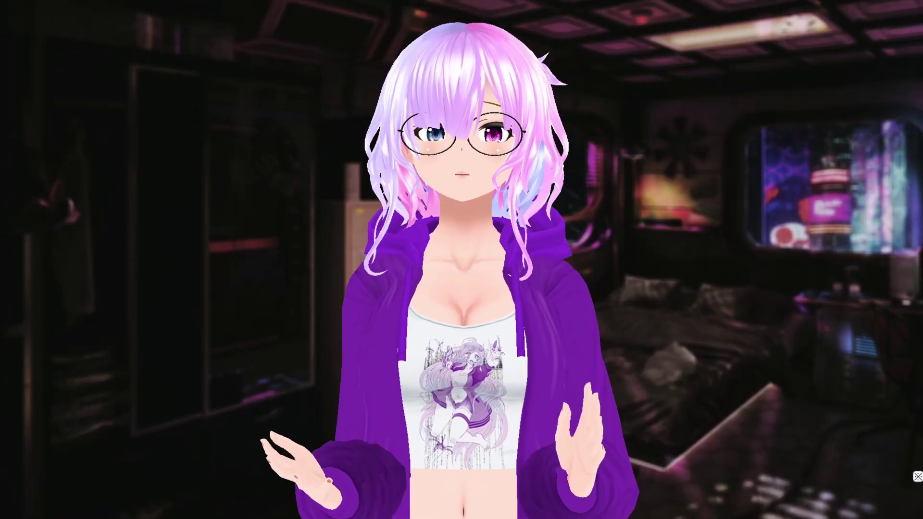